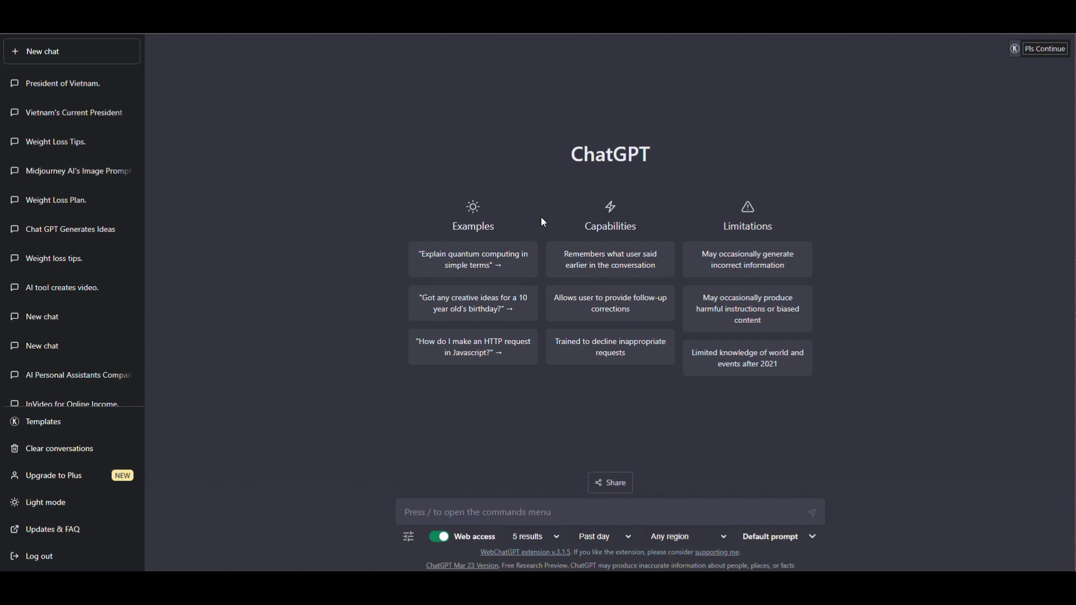
Step: Ask ChatGPT for 10 high-quality short YouTube video ideas about weight loss
left_click(532, 514)
type("create ")
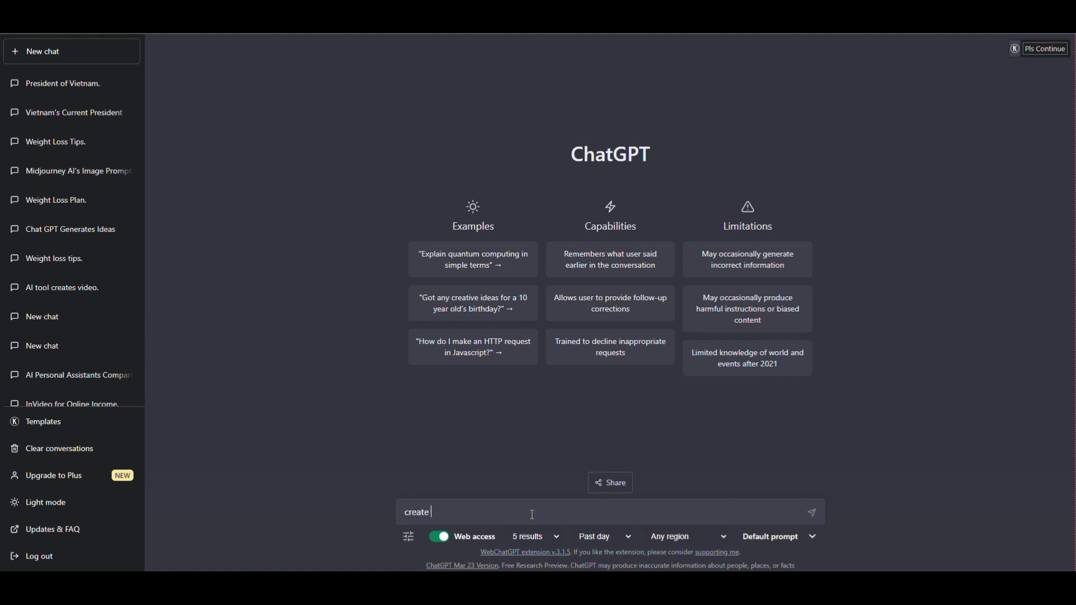
type("10 short youtube video ideas a")
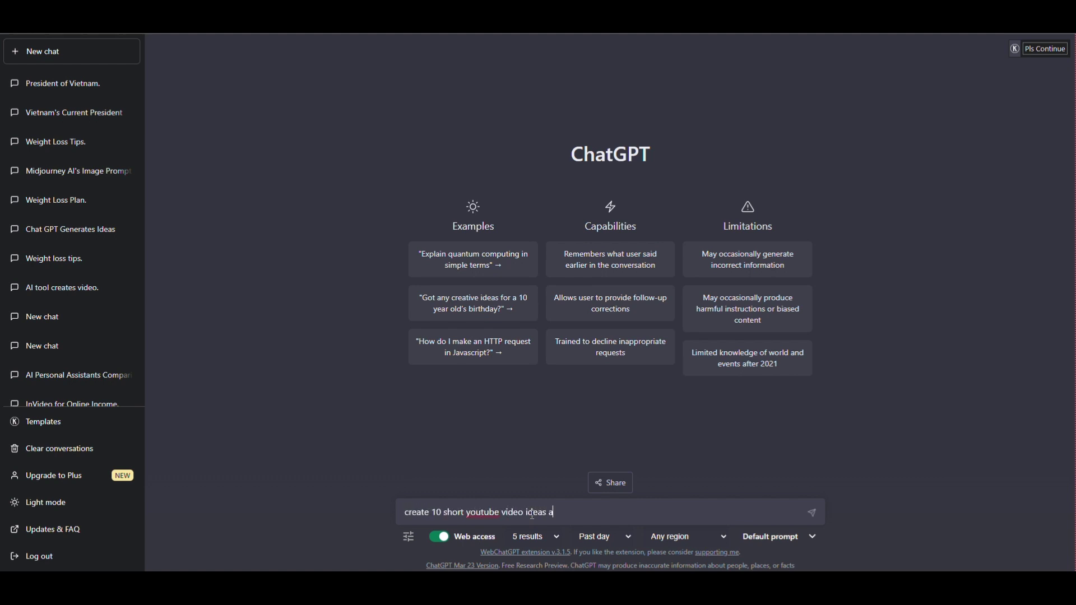
type("bout weight loss, high quality")
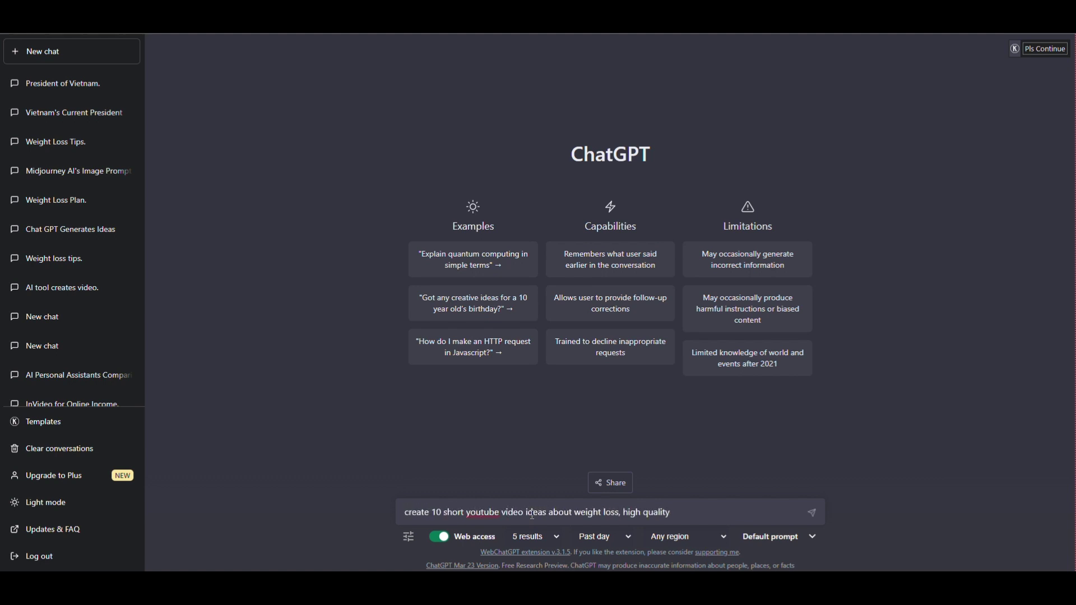
type(" content ideas")
key("Return")
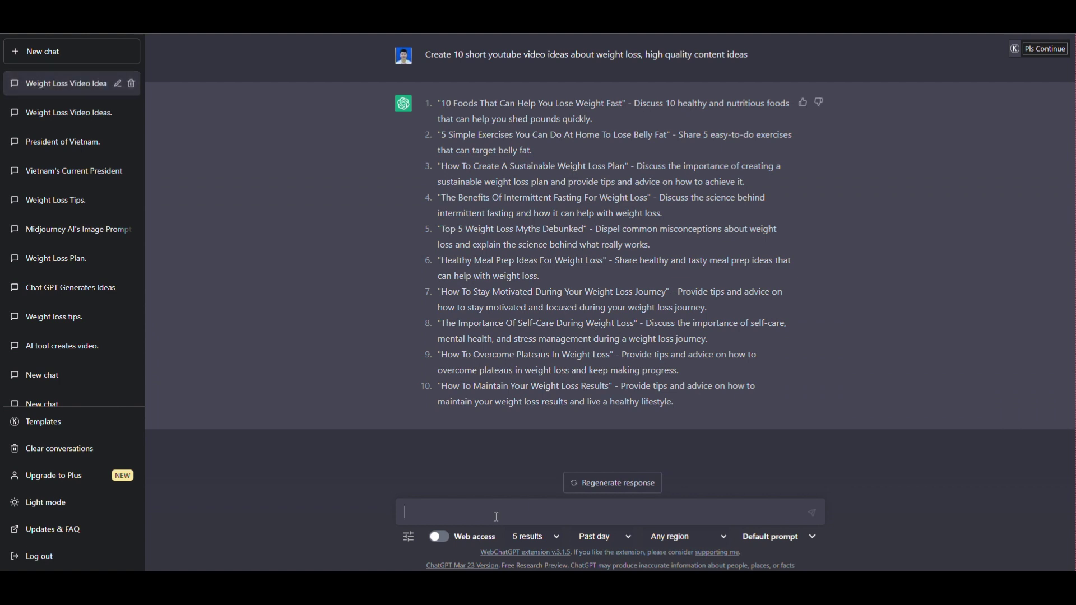
Step: Request a short script under 30 seconds for each idea
type("create a script for each idea with 5 bullet points for a youtube")
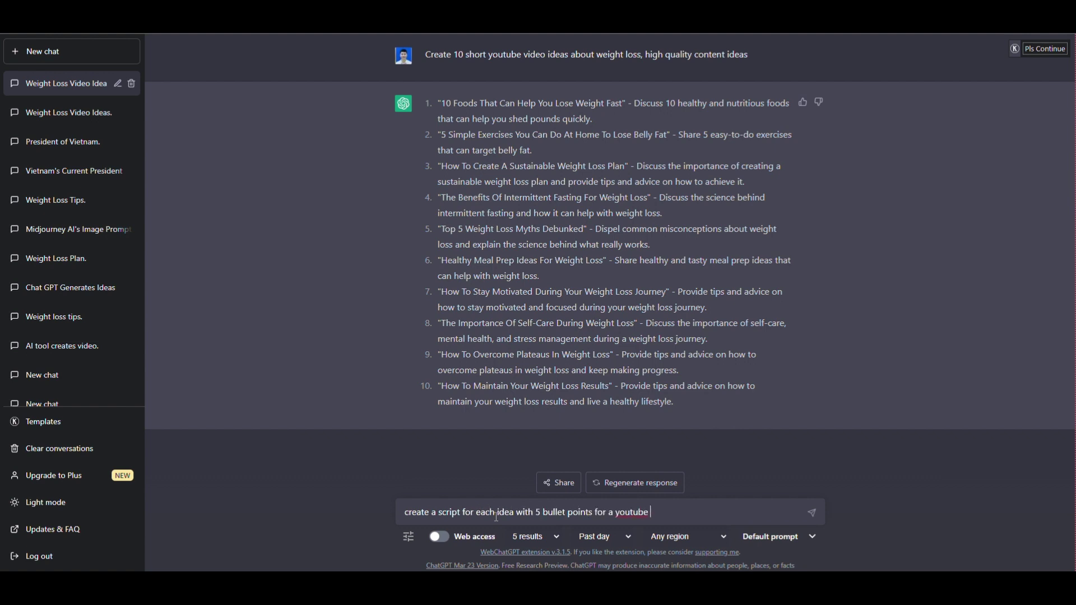
type("short under the 30s")
key("Return")
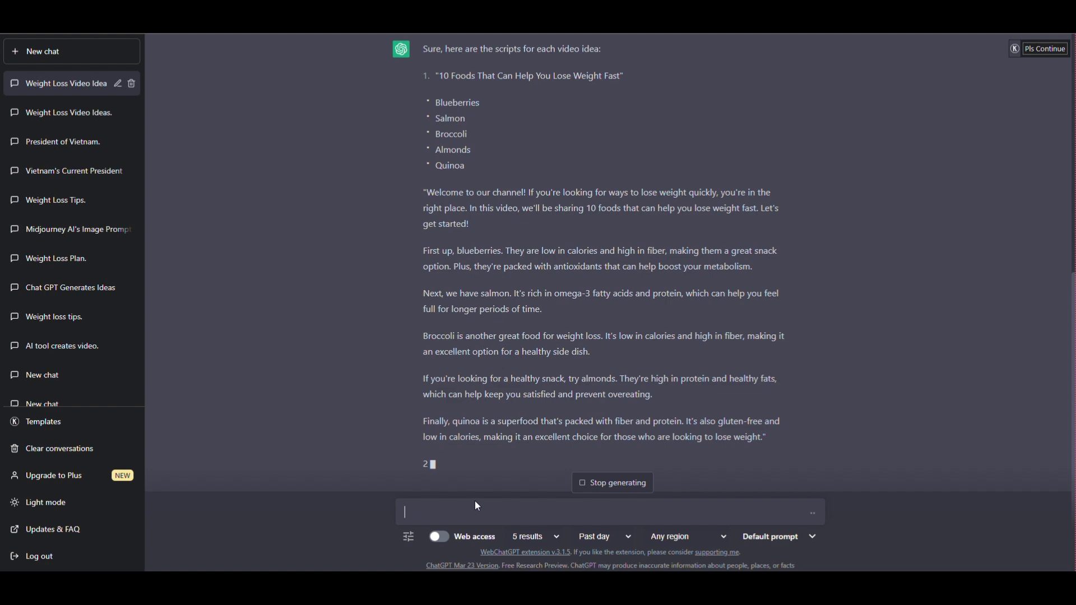
Step: Read through the reply and select the first idea's title and script
scroll(497, 417, "up", 5)
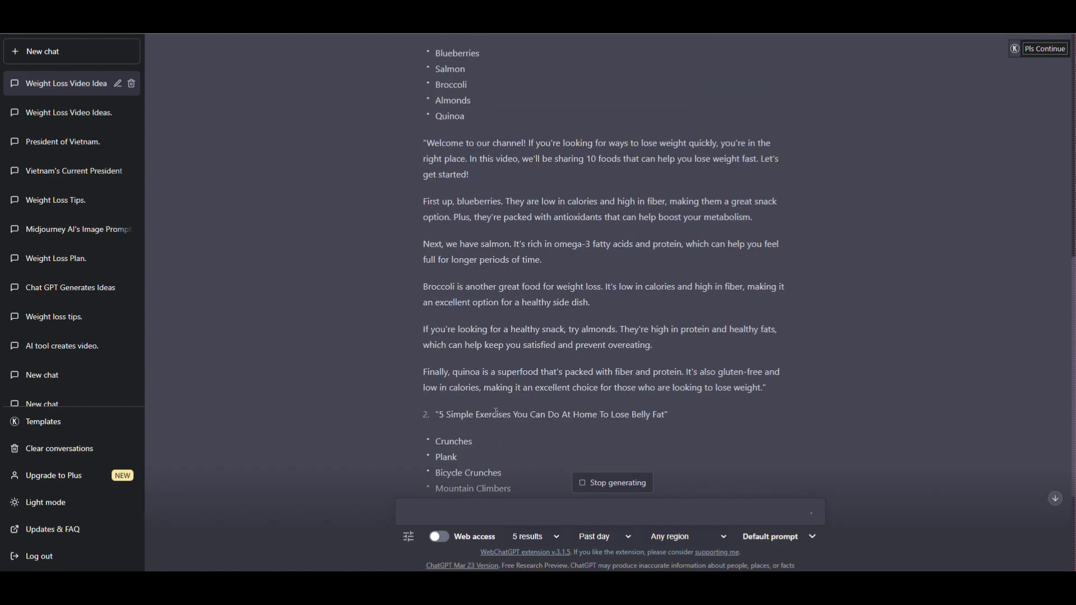
scroll(442, 336, "down", 1)
scroll(518, 357, "down", 3)
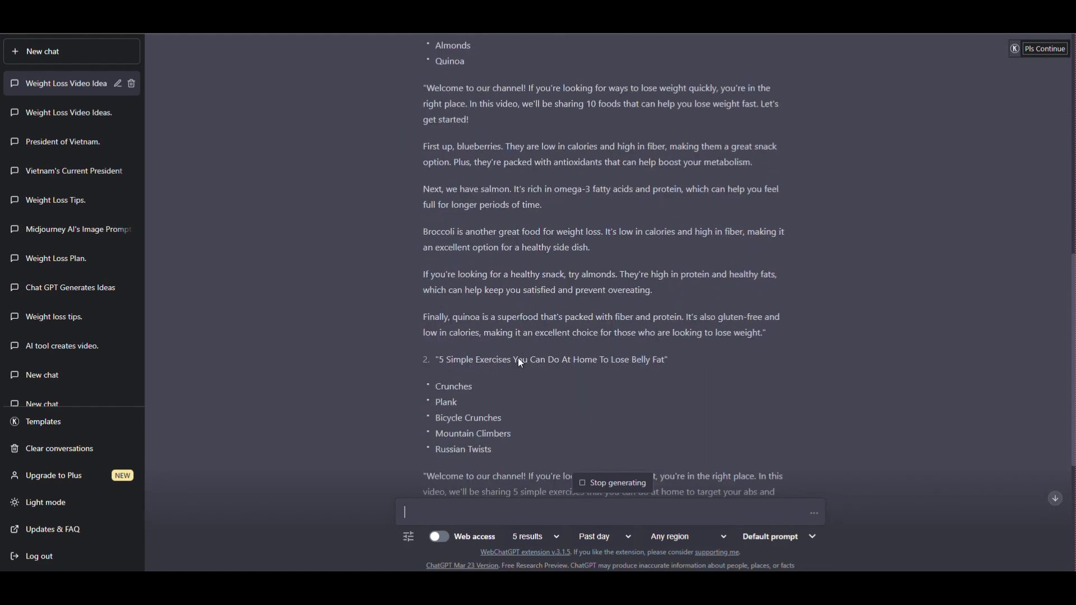
scroll(517, 357, "up", 3)
scroll(533, 361, "down", 9)
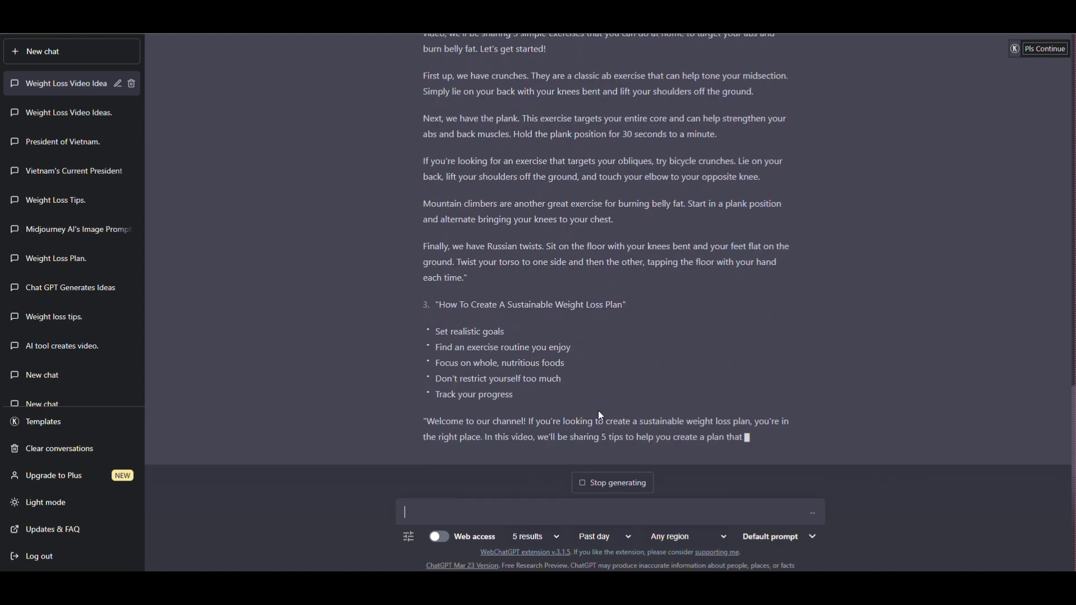
scroll(560, 364, "up", 10)
scroll(553, 349, "down", 1)
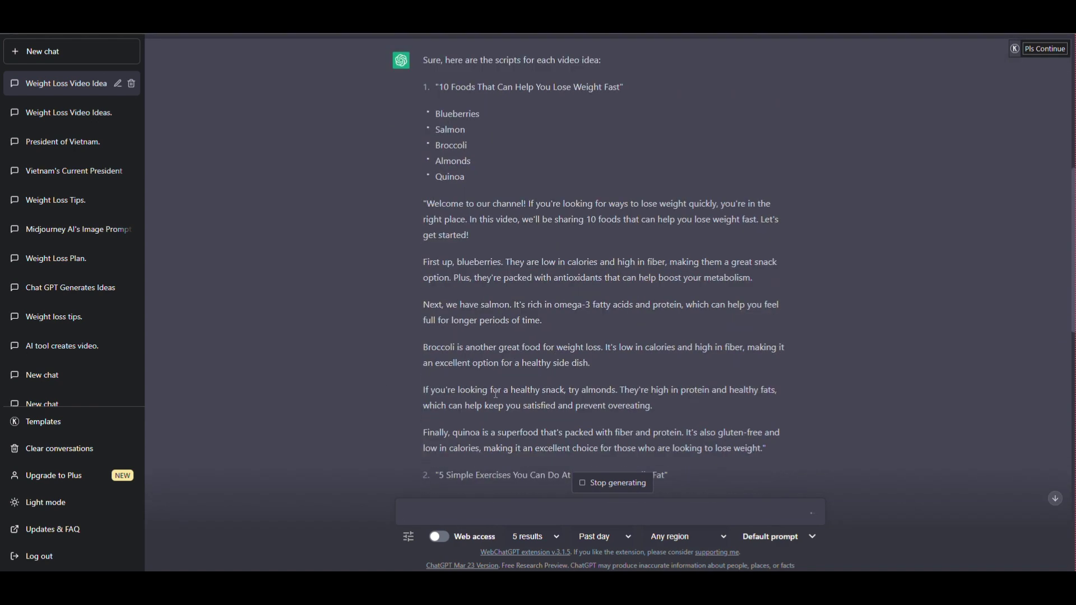
left_click_drag(434, 85, 798, 449)
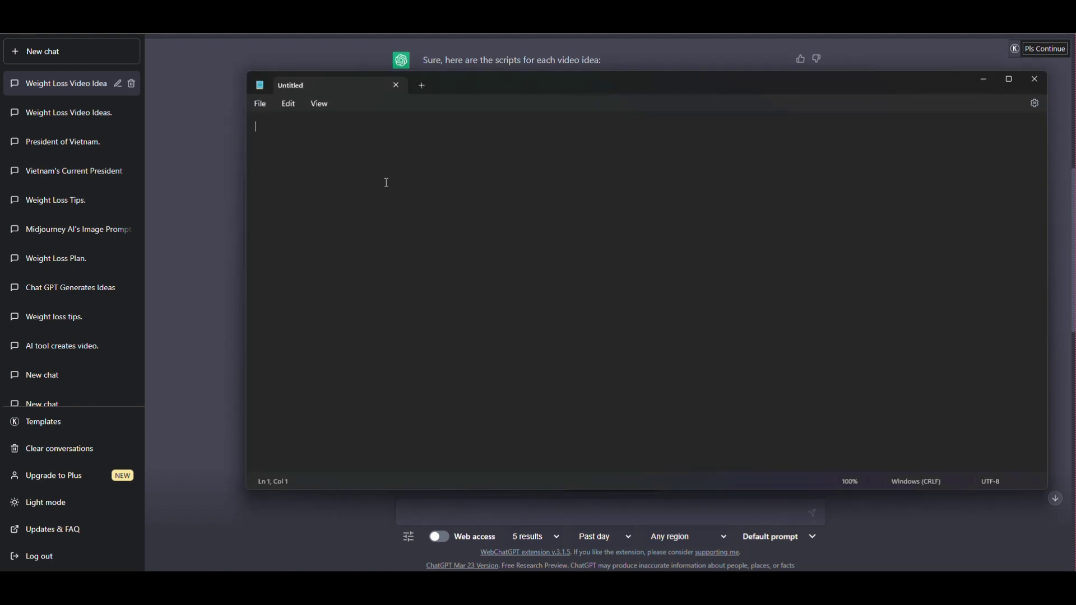
Step: Paste the script into Notepad and change the title's 10 to 5
type("\"10 Foods That Can Help You Lose Weight Fast\" Blueberries Salmon Broccoli Almonds Quinoa \"Welcome to our channel! If you're looking for ways to lose weight quickly, you're in the right place. In this video, we'll be sharing 10 foods that can help you lose weight fast. Let's get started!  First up, blueberries. They are low in calories and high in fiber, making them a great snack option. Plus, they're packed with antioxidants that can help boost your metabolism.  Next, we have salmon. It's rich in omega-3 fatty acids and protein, which can help you feel full for longer periods of time.  Broccoli is another great food for weight loss. It's low in calories and high in fiber, making it an excellent option for a healthy side dish.  If you're looking for a healthy snack, try almonds. They're high in protein and healthy fats, which can help keep you satisfied and prevent overeating.  Finally, quinoa is a superfood that's packed with fiber and protein. It's also gluten-free and low in calories, making it an excellent choice for those who are looking to lose weight.\"")
left_click(333, 197)
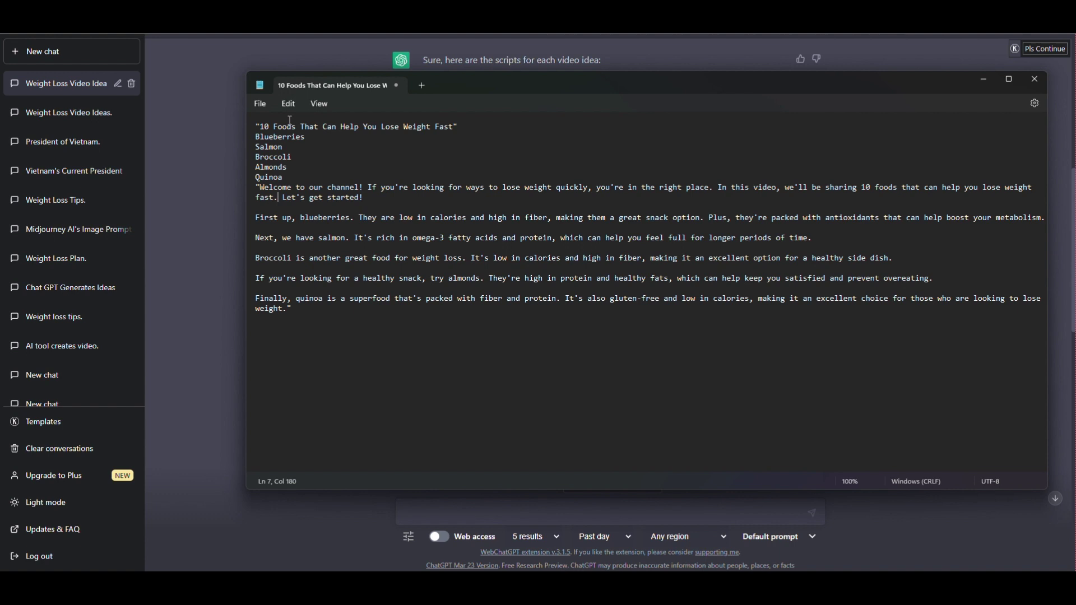
left_click(272, 127)
key("BackSpace")
key("BackSpace")
type("5")
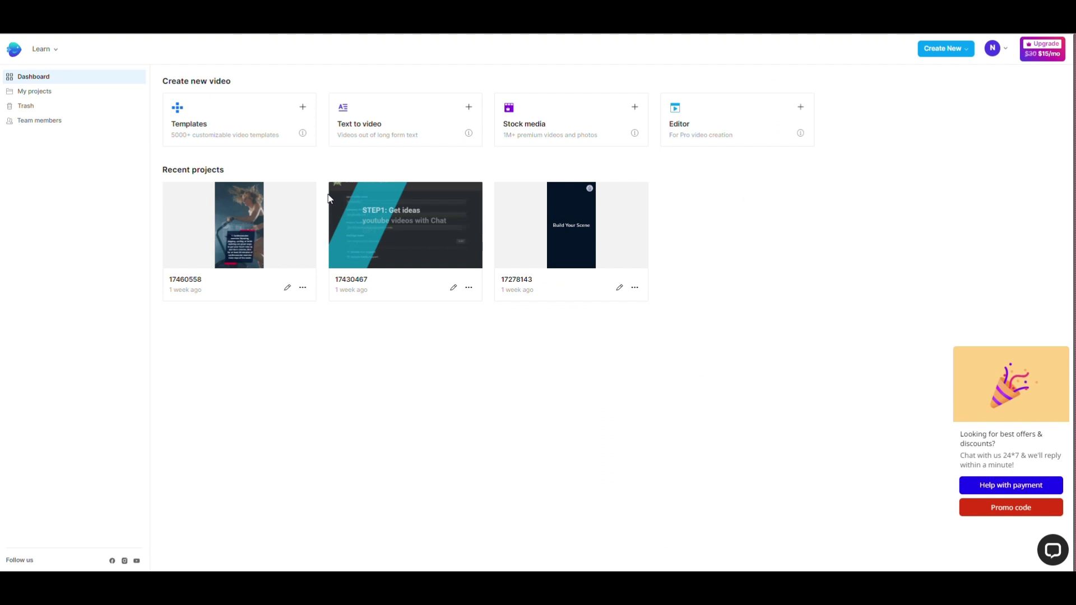
Step: Search the template gallery for 'weight loss' and show the portrait results
left_click(280, 111)
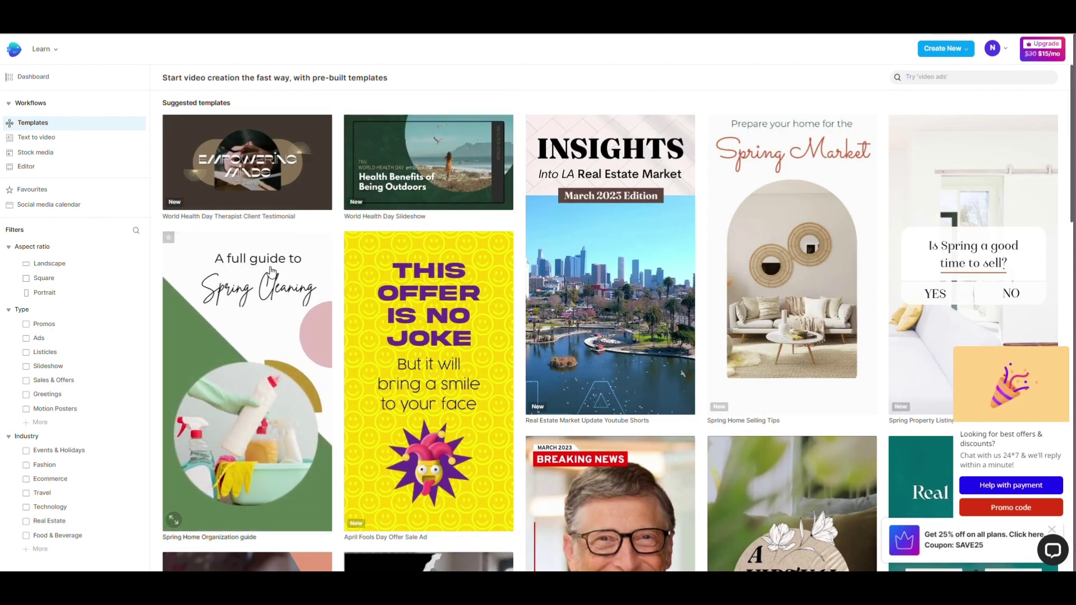
scroll(419, 274, "down", 12)
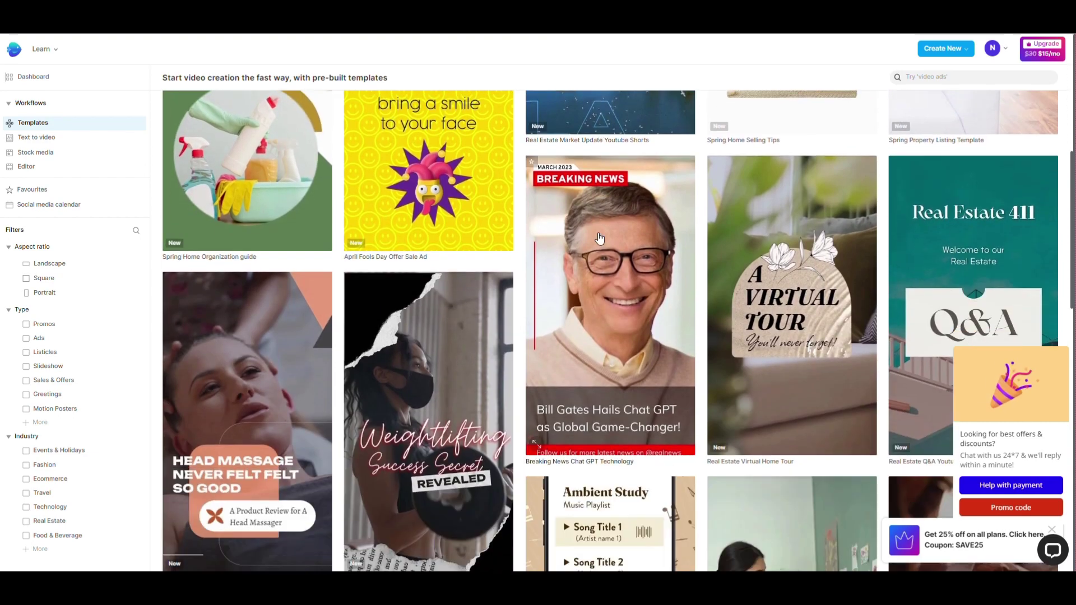
scroll(600, 239, "down", 5)
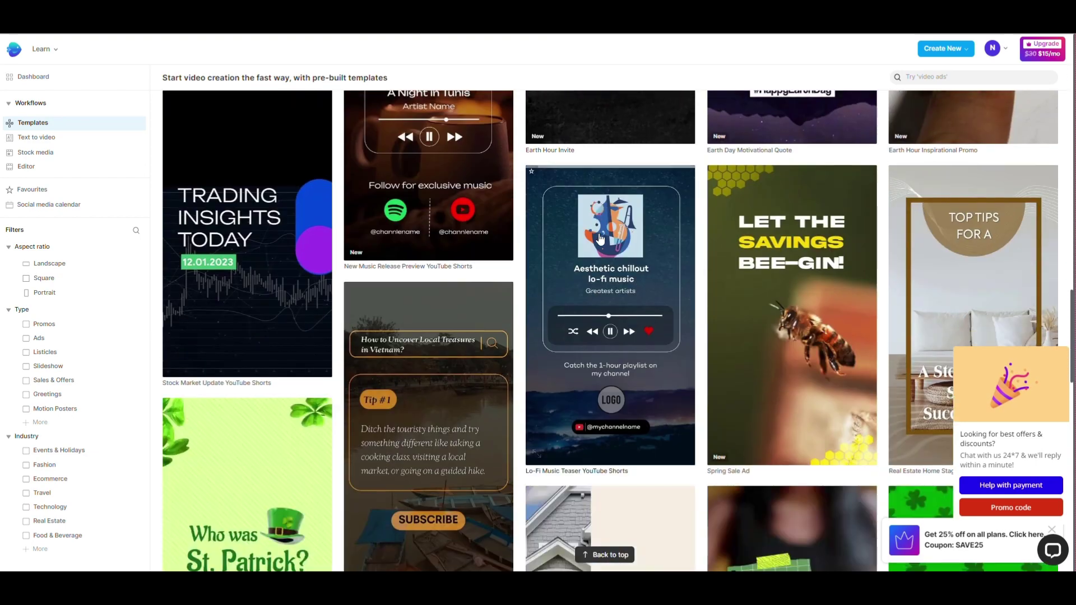
scroll(600, 239, "up", 15)
scroll(946, 166, "up", 4)
left_click(929, 77)
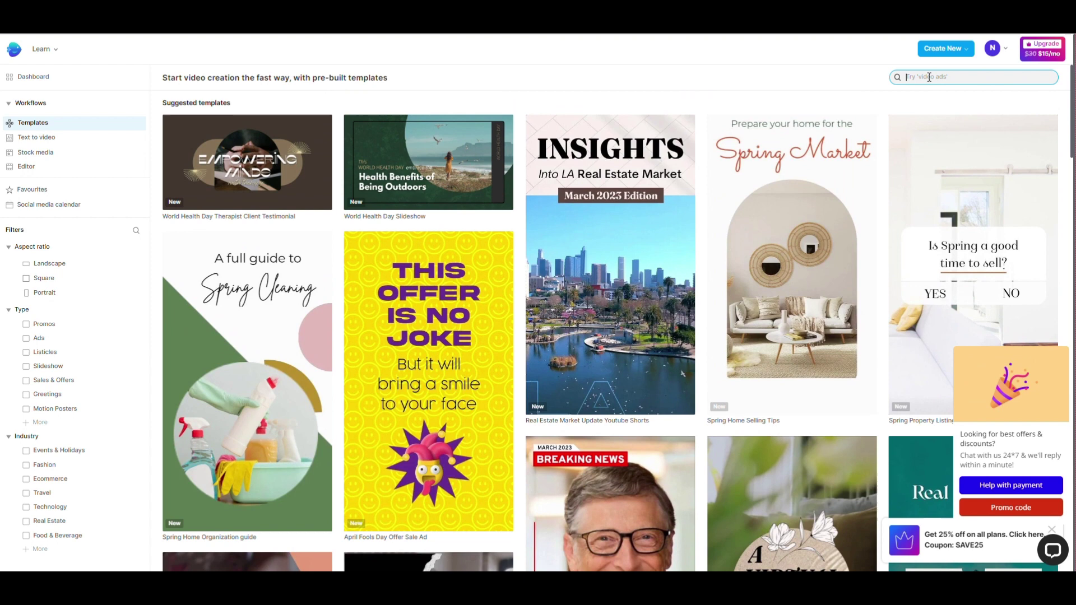
type("weight")
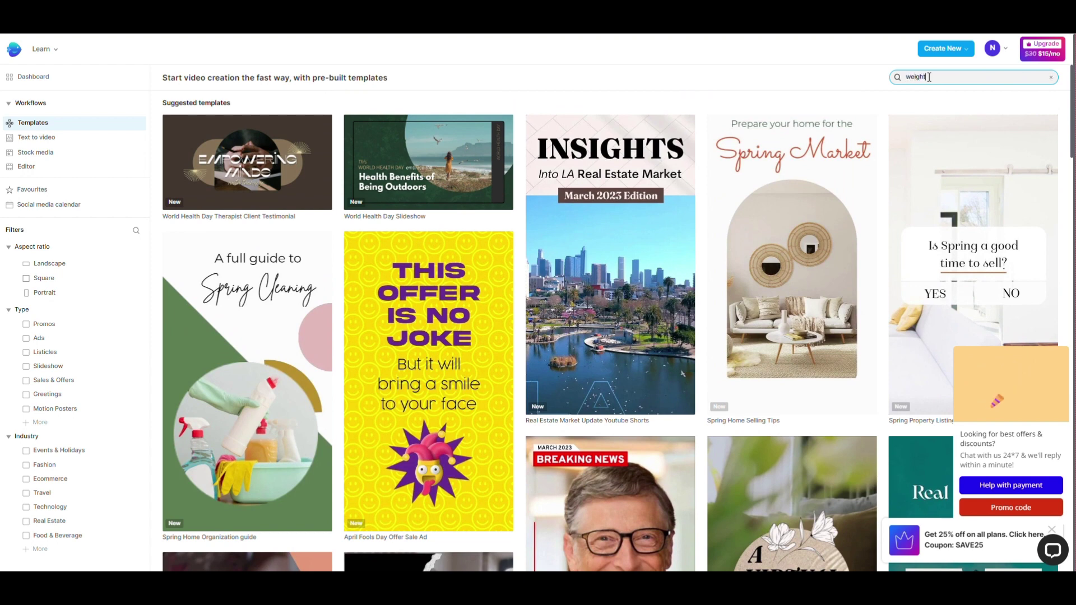
type(" loss")
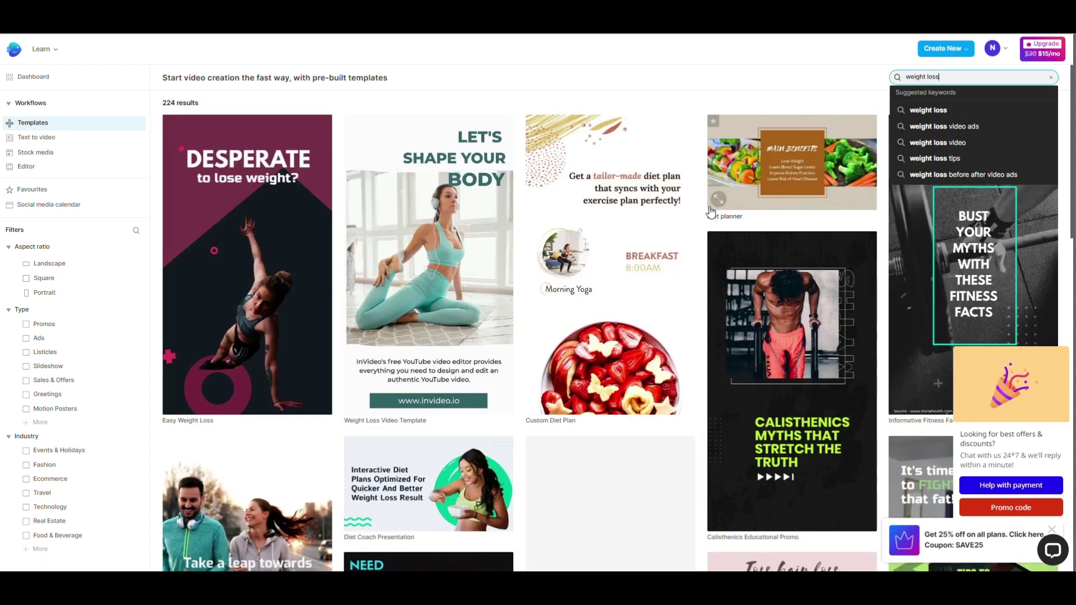
left_click(520, 269)
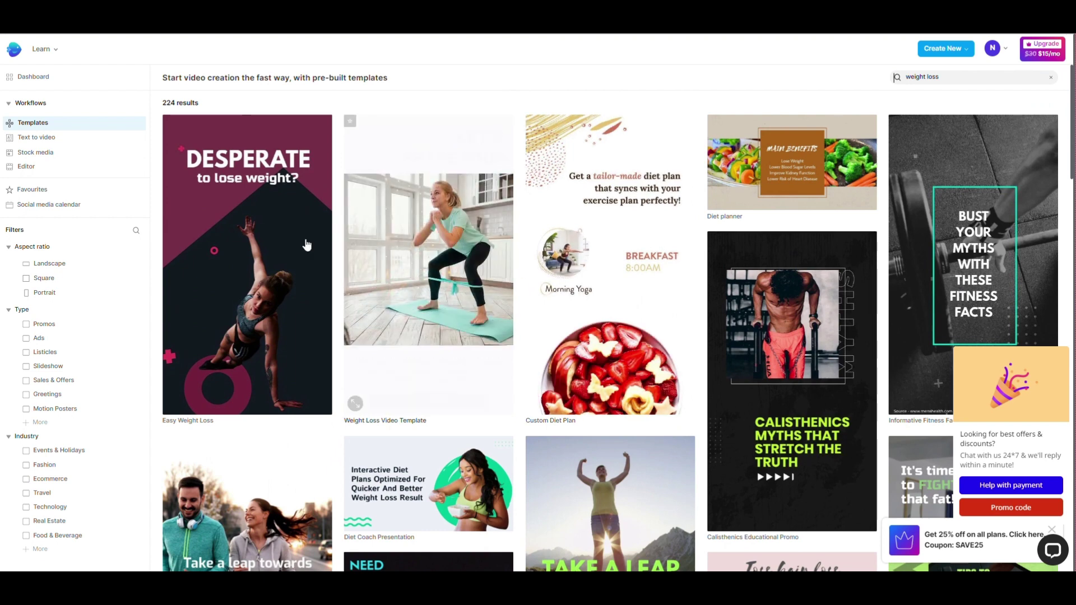
left_click(28, 264)
left_click(28, 265)
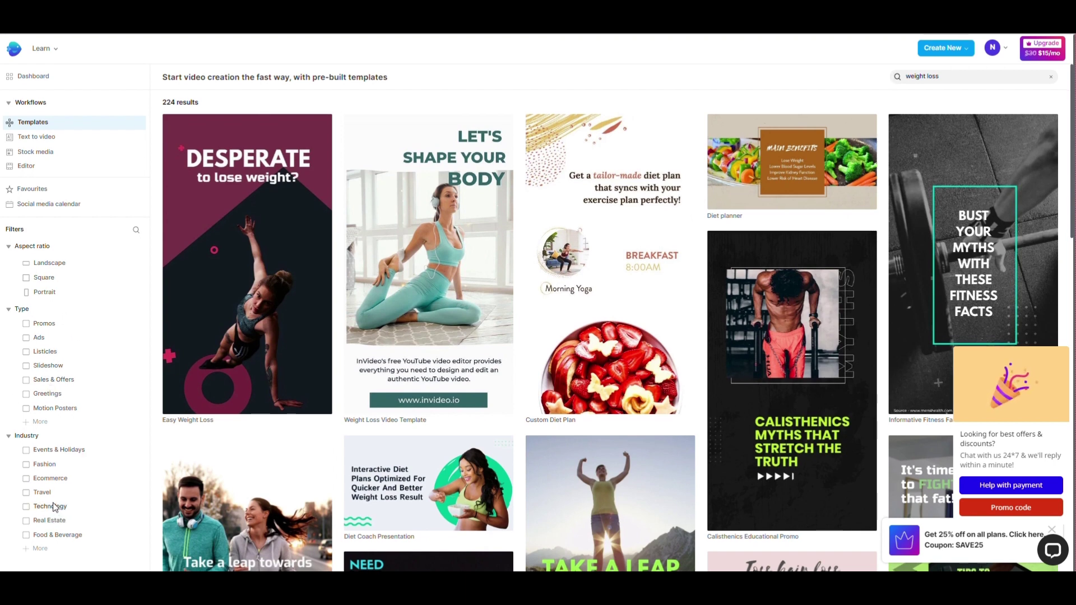
Step: Preview the Weight Loss Video Template, then open its detail page
mouse_move(359, 314)
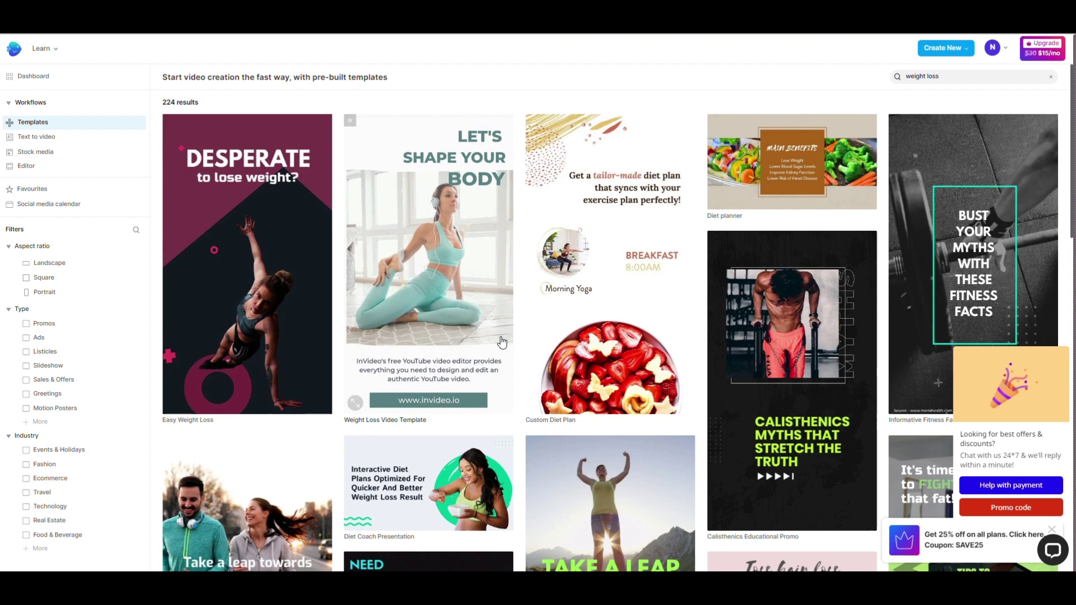
scroll(425, 301, "down", 4)
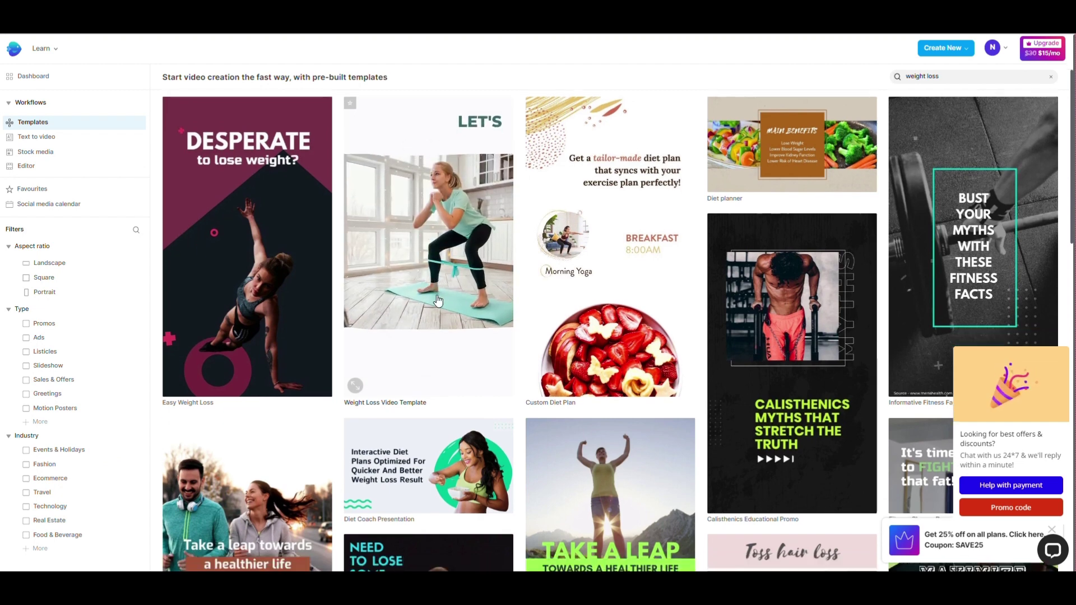
scroll(447, 243, "up", 4)
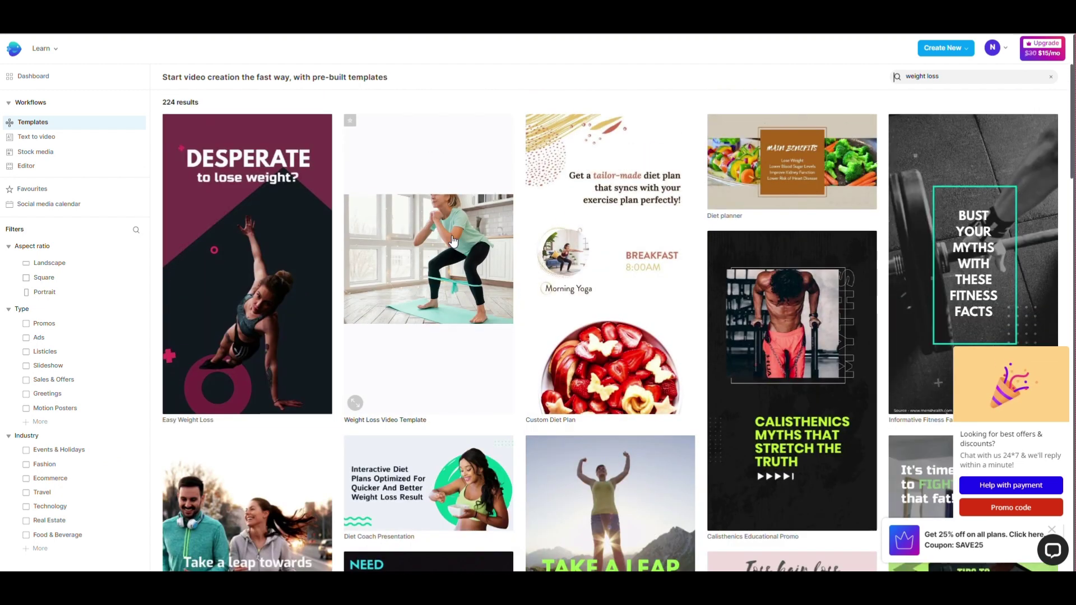
mouse_move(287, 272)
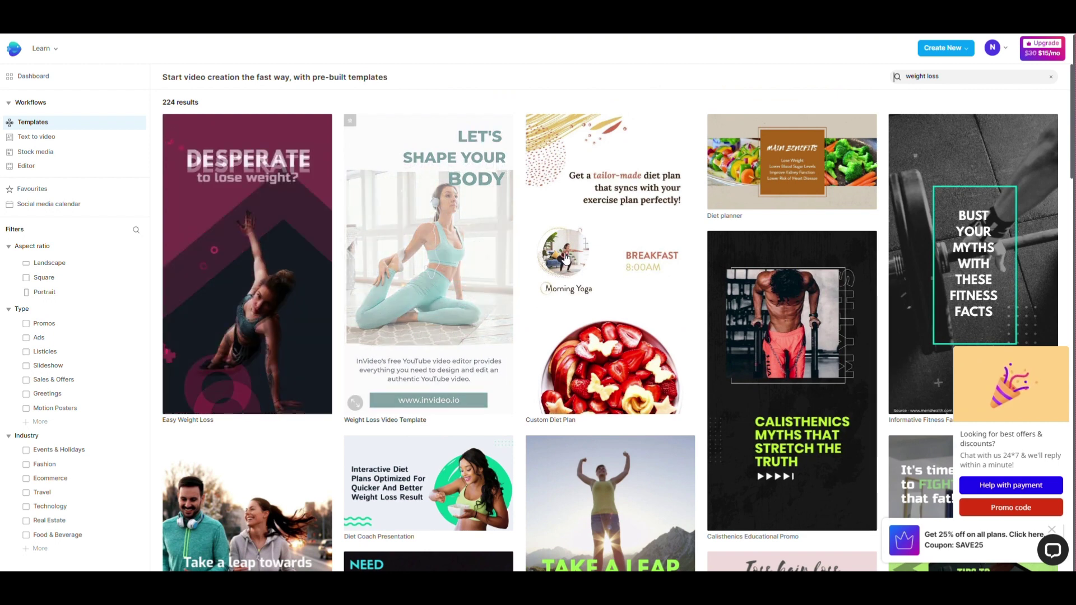
mouse_move(781, 207)
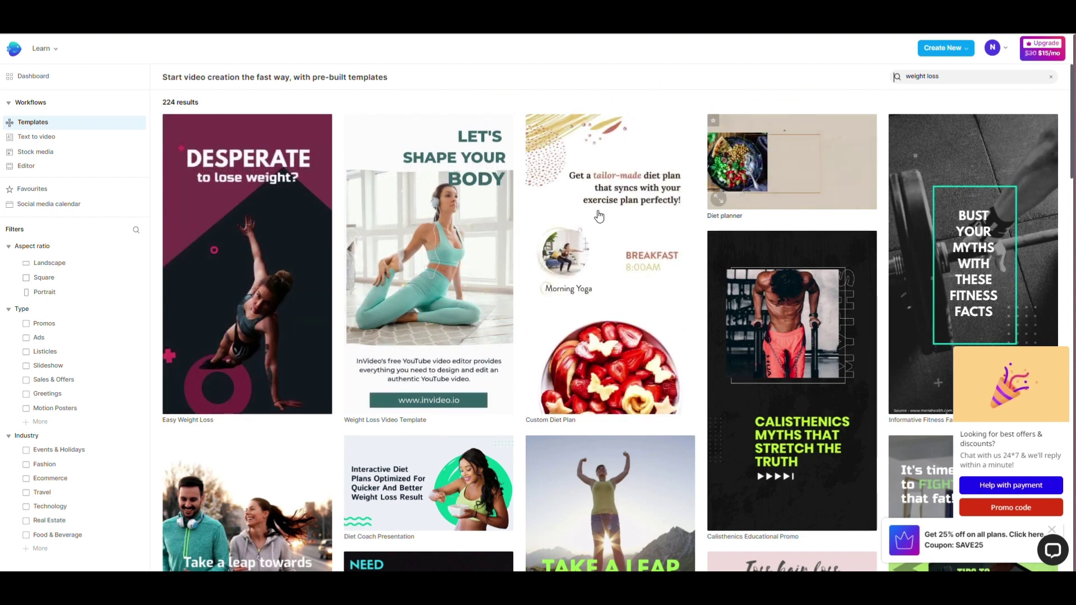
mouse_move(459, 216)
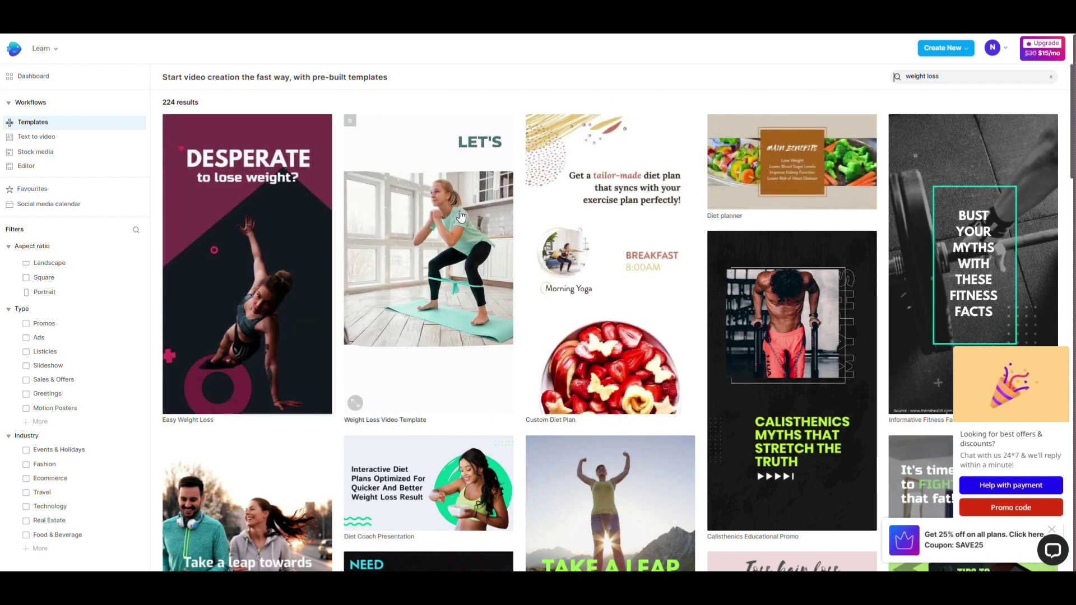
left_click(507, 217)
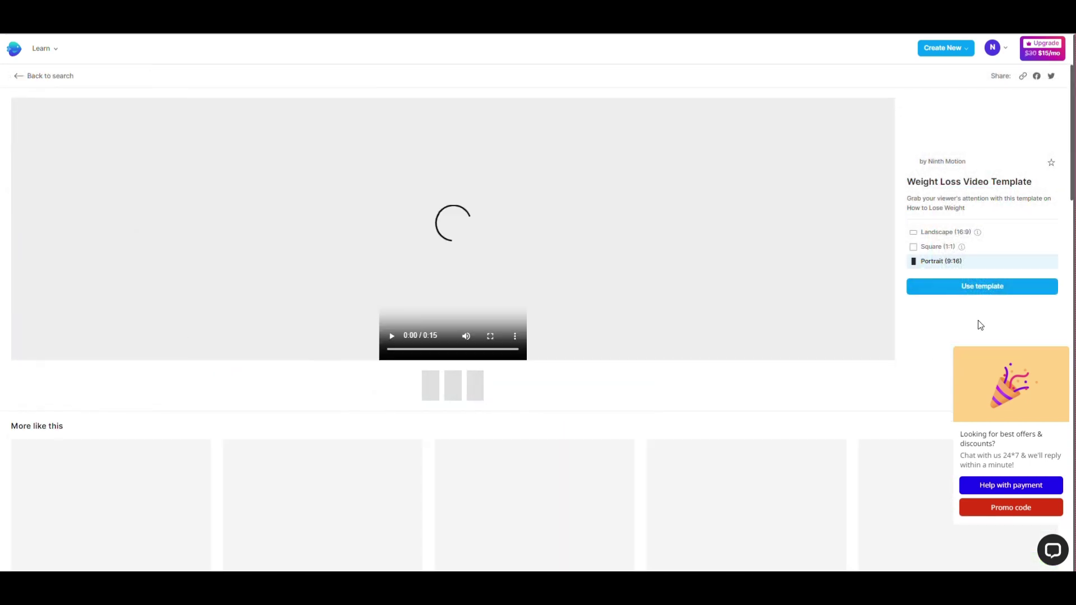
key("Escape")
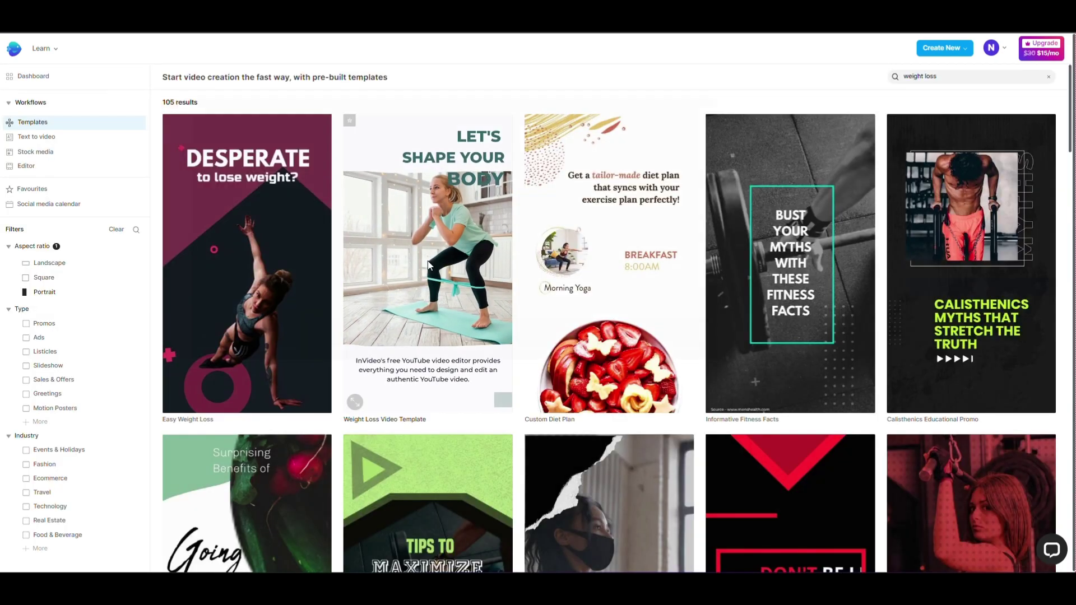
left_click(428, 265)
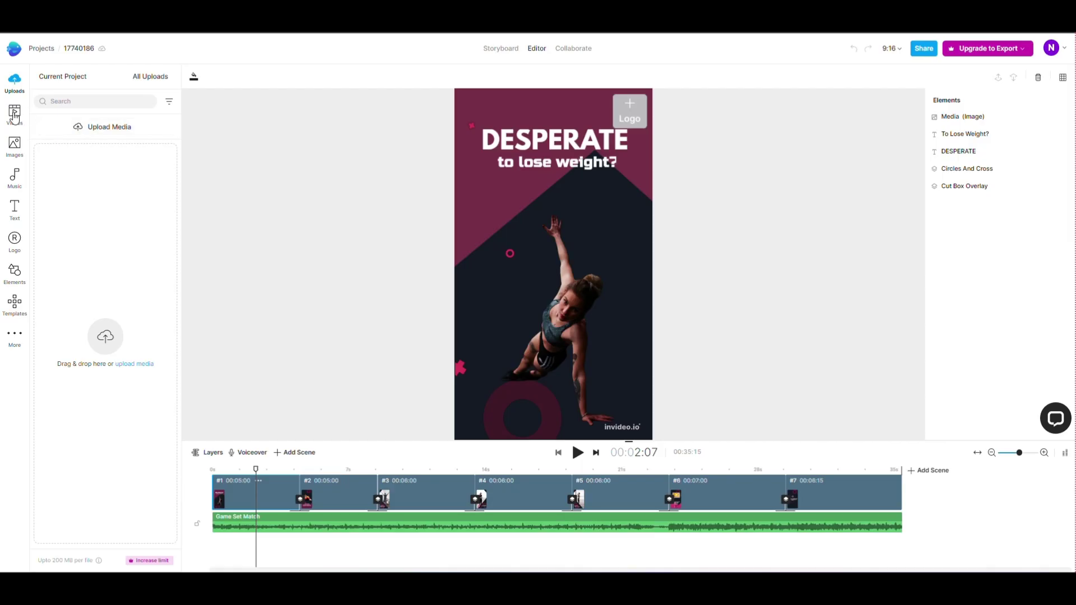
Step: Browse the Videos, Images, Music, Text, Logo, Uploads and Elements panels
left_click(14, 115)
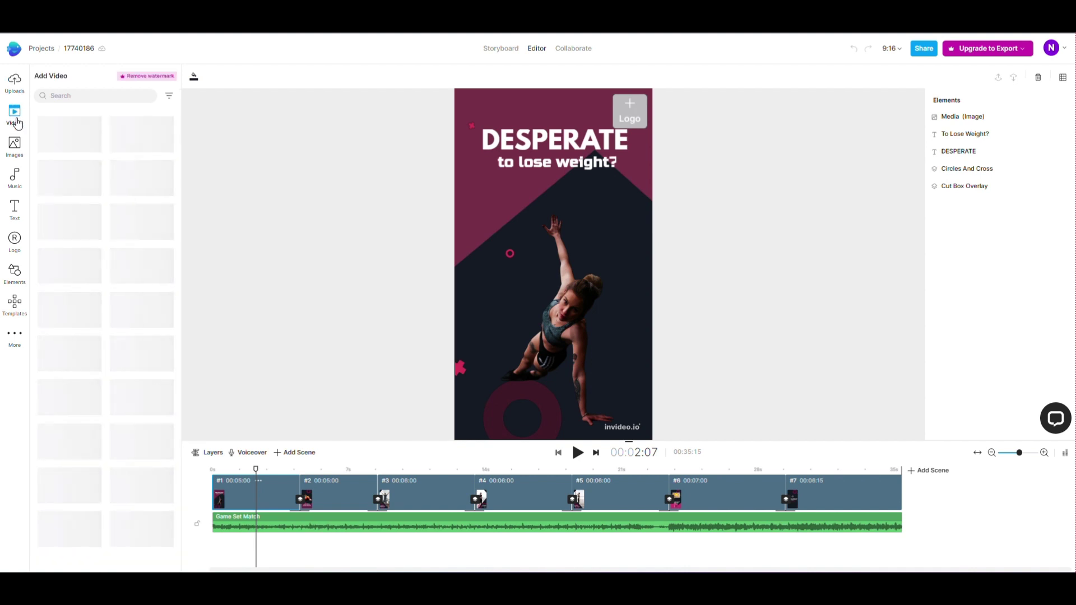
left_click(18, 156)
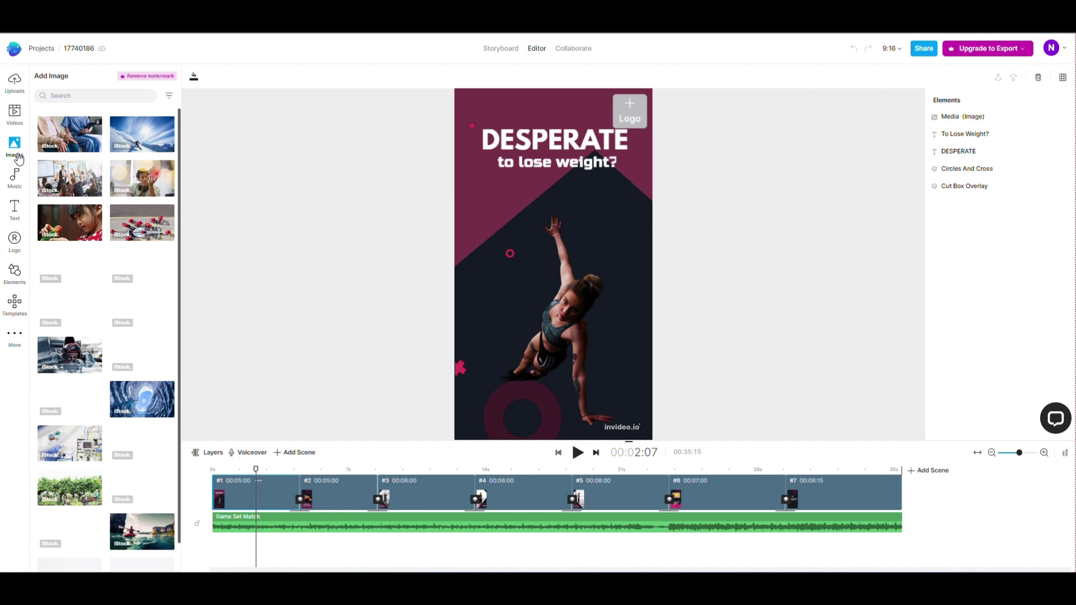
left_click(23, 184)
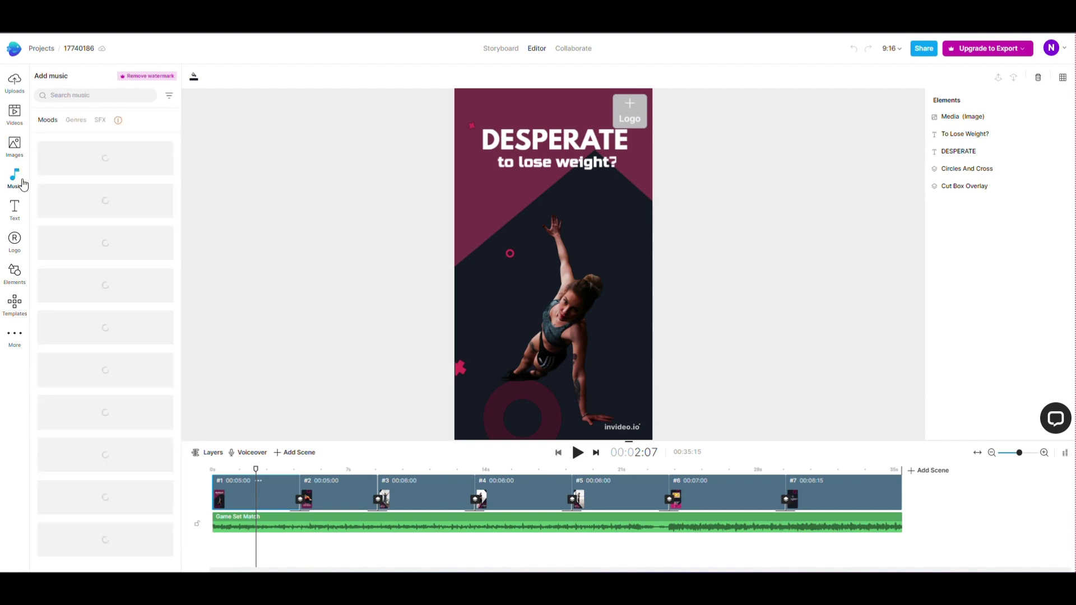
left_click(17, 217)
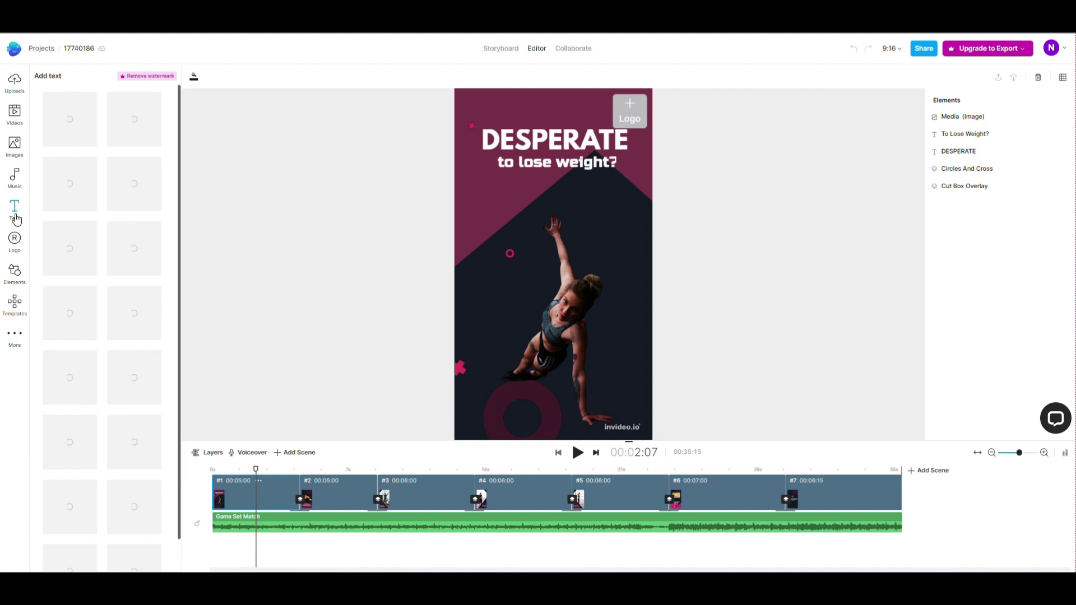
left_click(15, 244)
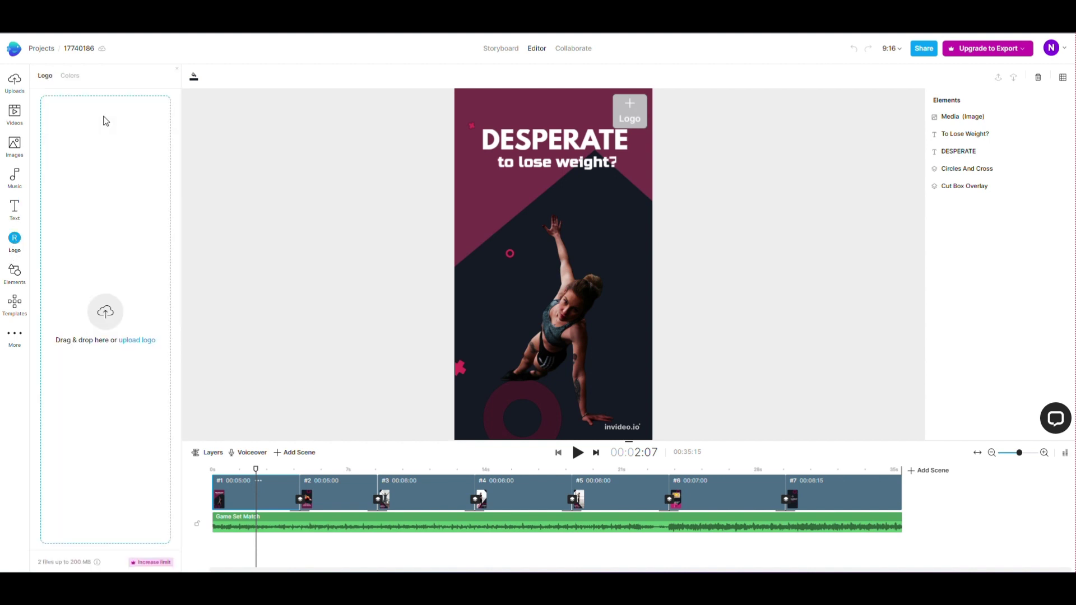
left_click(13, 83)
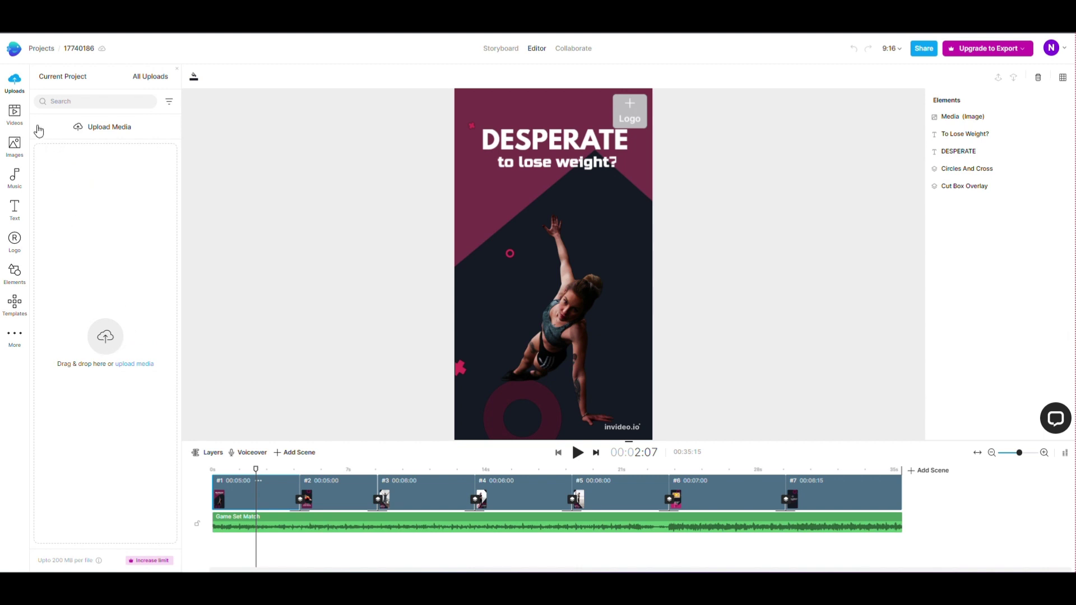
left_click(20, 224)
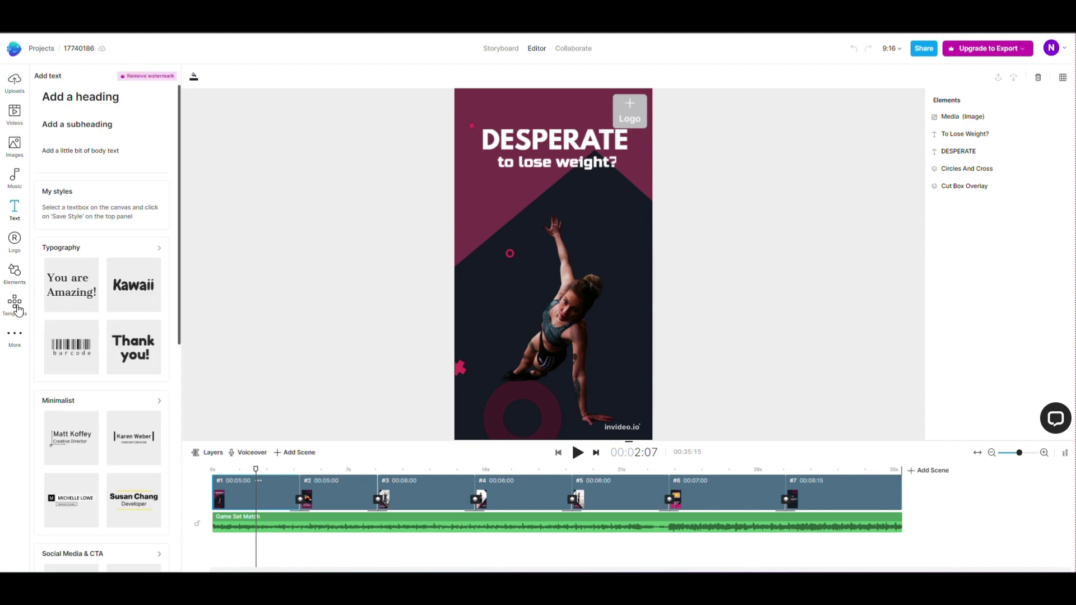
left_click(20, 281)
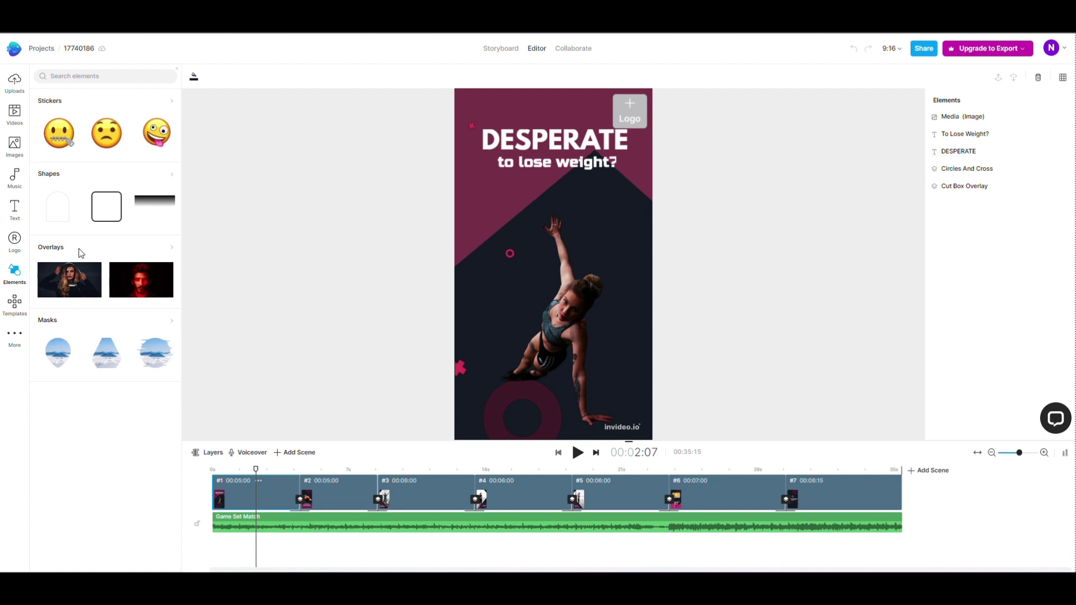
left_click(19, 114)
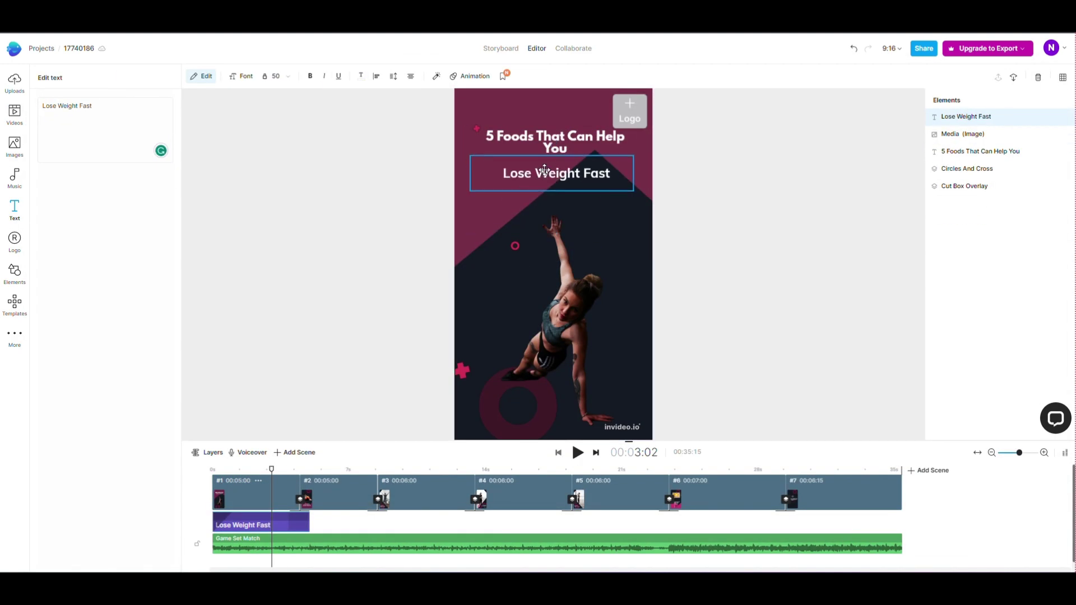
Step: Go to the second scene, play back the edited scenes, and return to the Notepad script
left_click(596, 452)
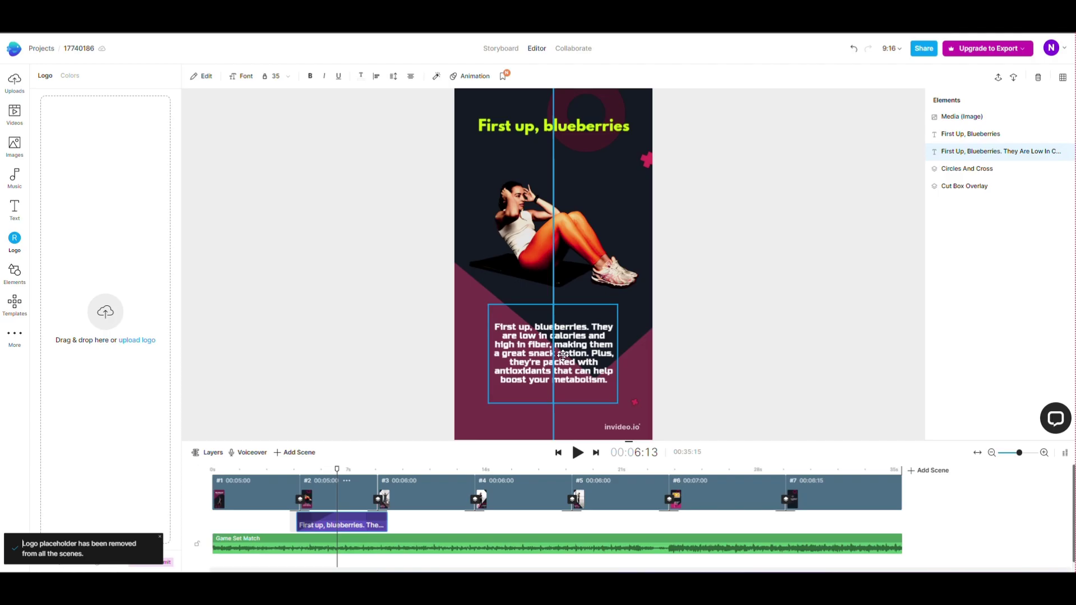
left_click(571, 210)
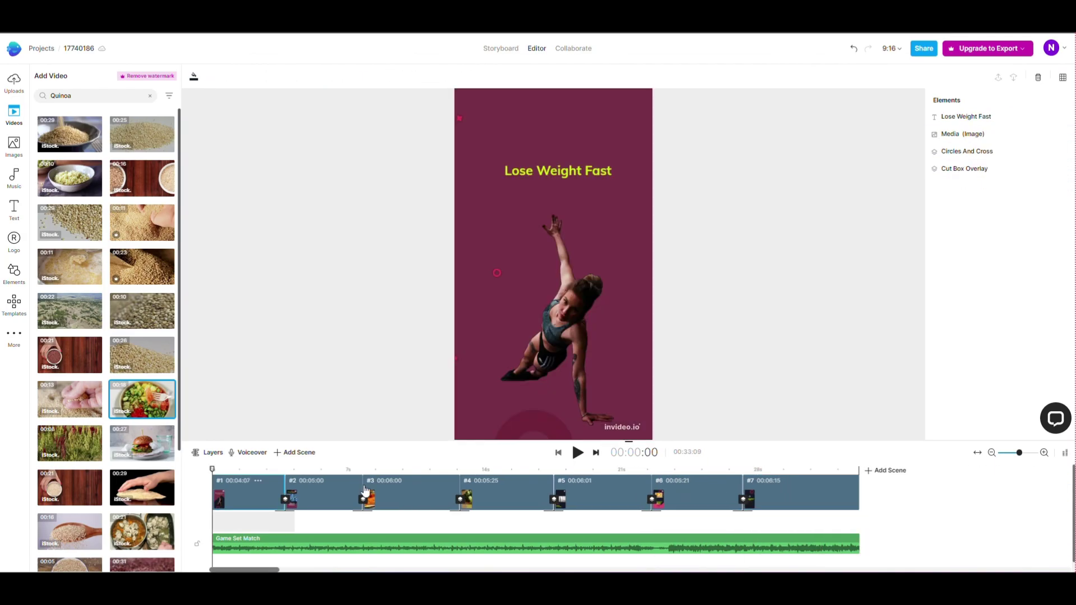
left_click(577, 453)
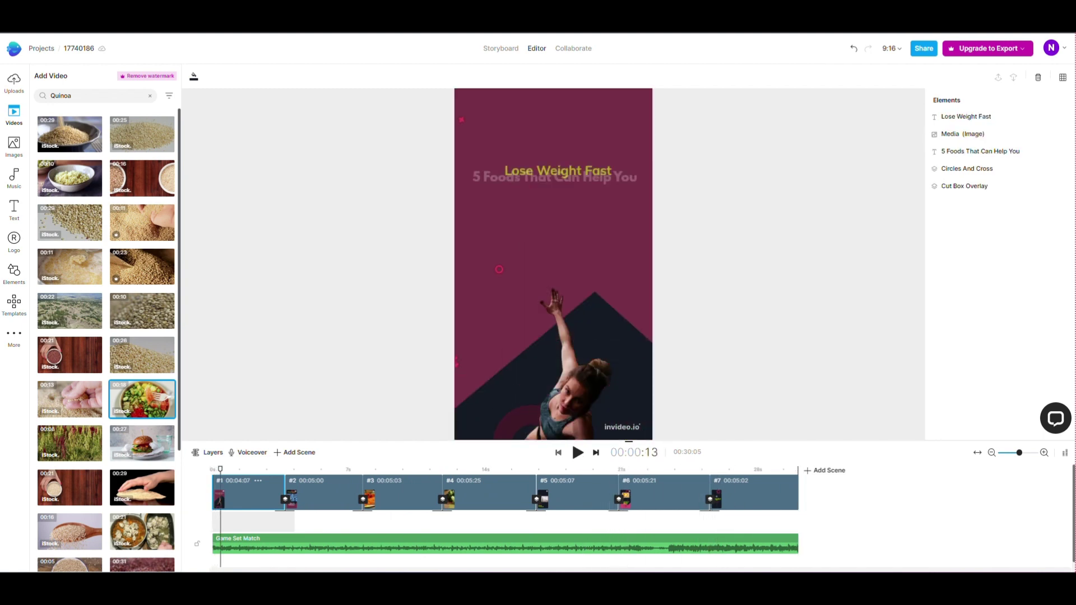
key("alt+Tab")
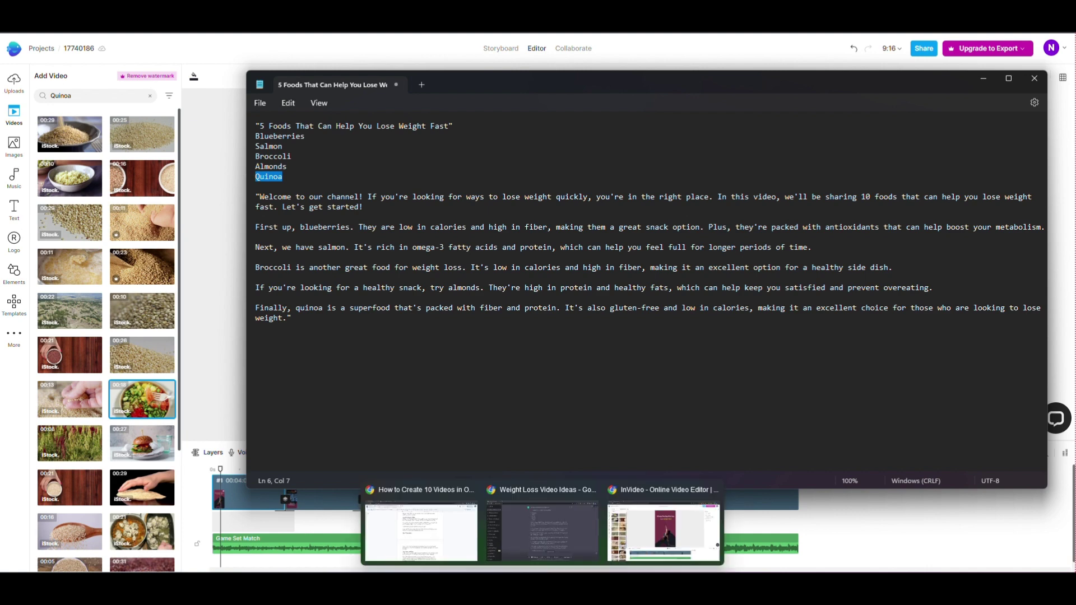
Step: In ChatGPT, select the sustainable weight loss plan script
left_click(541, 531)
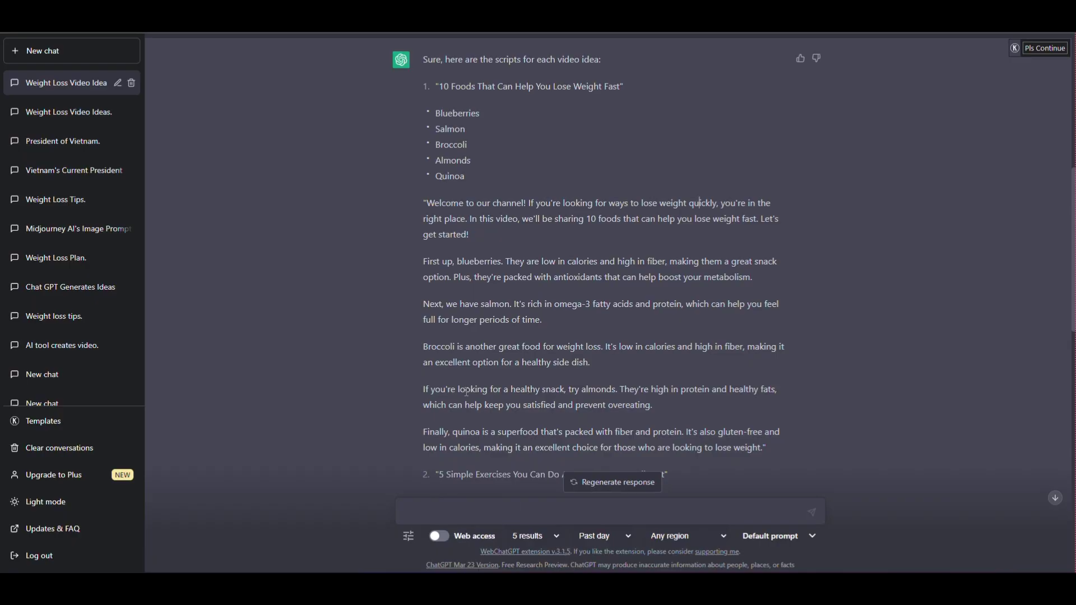
scroll(471, 394, "down", 15)
scroll(471, 394, "up", 6)
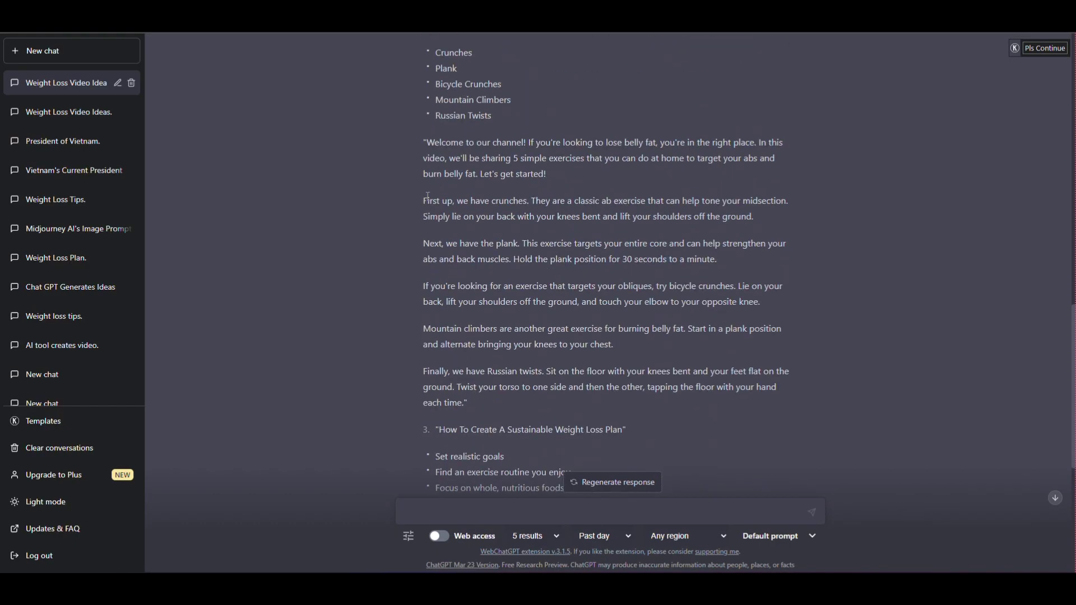
left_click_drag(430, 189, 731, 402)
scroll(723, 395, "down", 3)
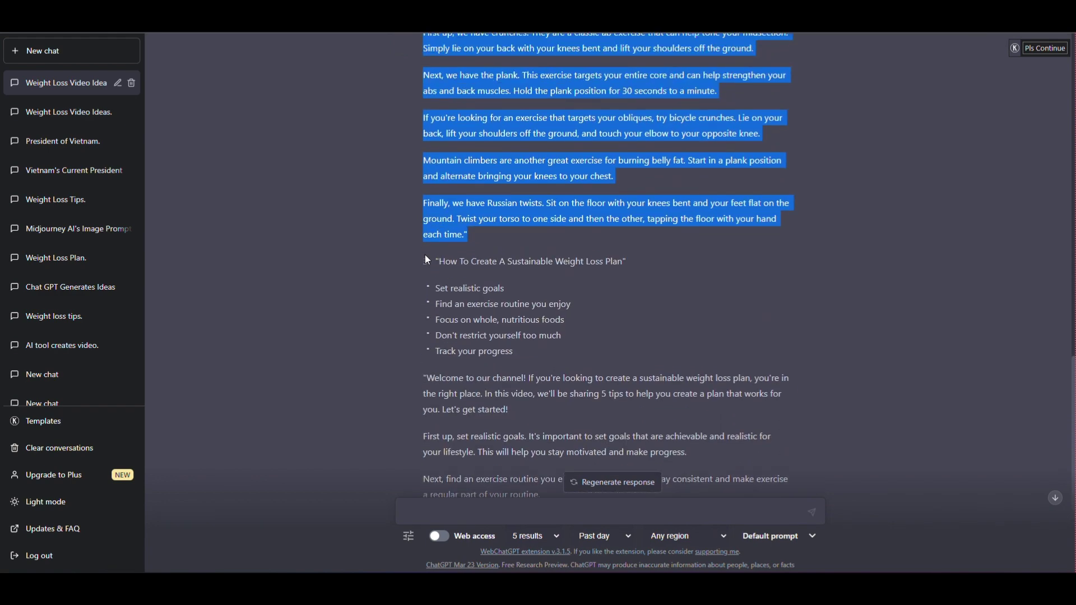
left_click_drag(427, 260, 742, 436)
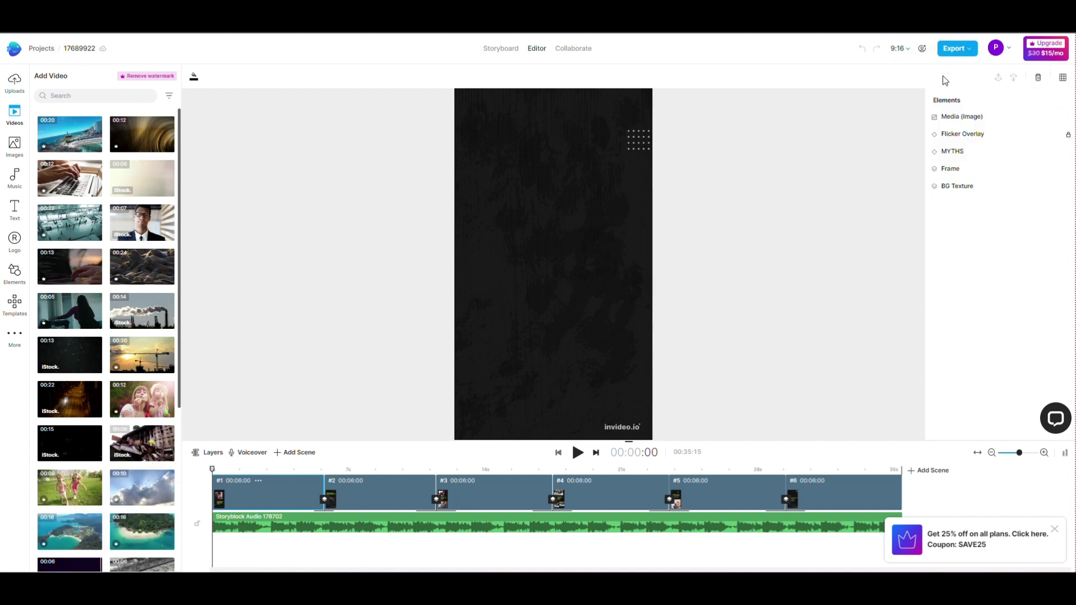
Step: Export the video at 720p quality
left_click(964, 50)
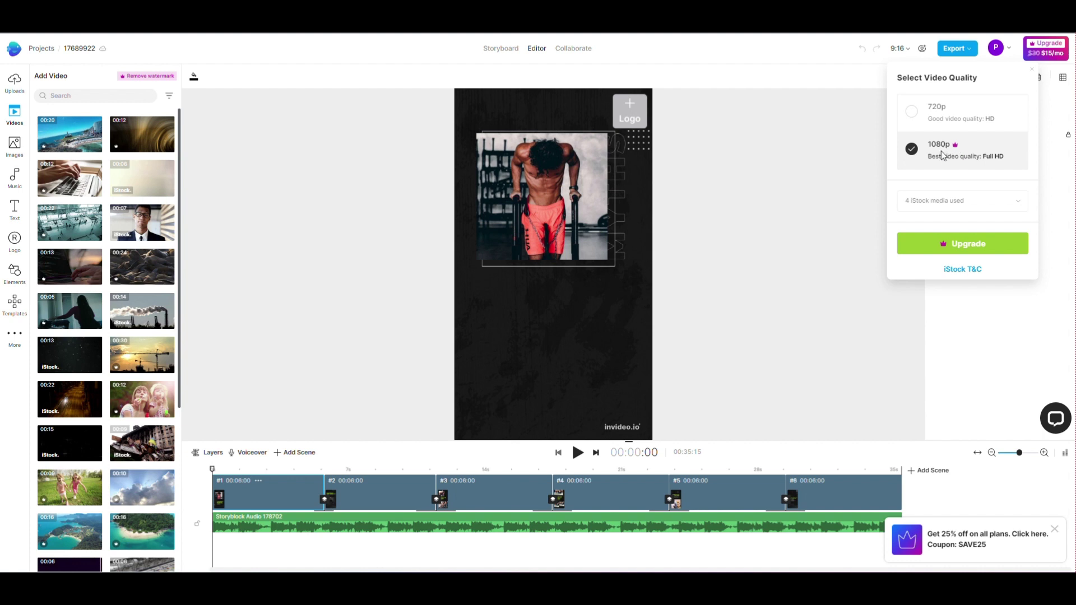
left_click(929, 120)
left_click(939, 147)
left_click(940, 109)
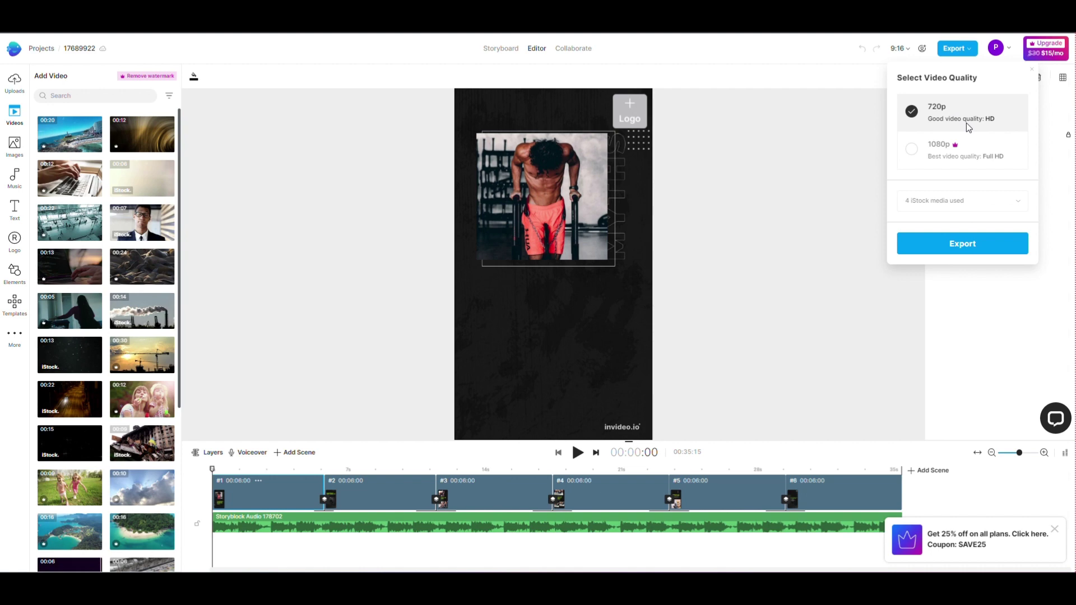
left_click(962, 243)
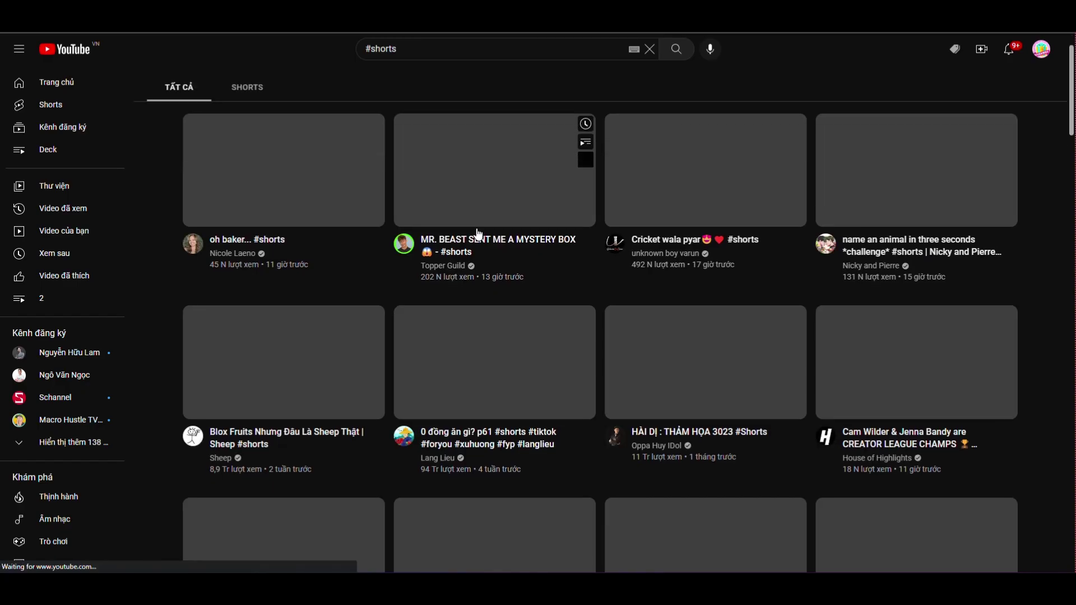
Step: Scroll through the YouTube #shorts search results
scroll(513, 250, "down", 7)
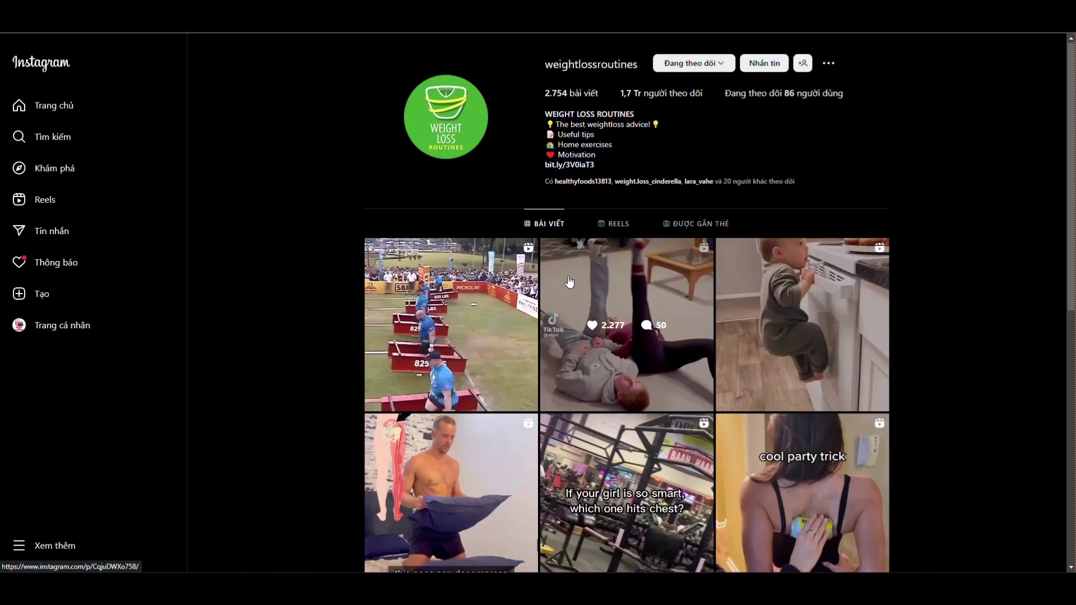
Step: Scroll down the weight-loss account's profile grid
scroll(572, 275, "down", 10)
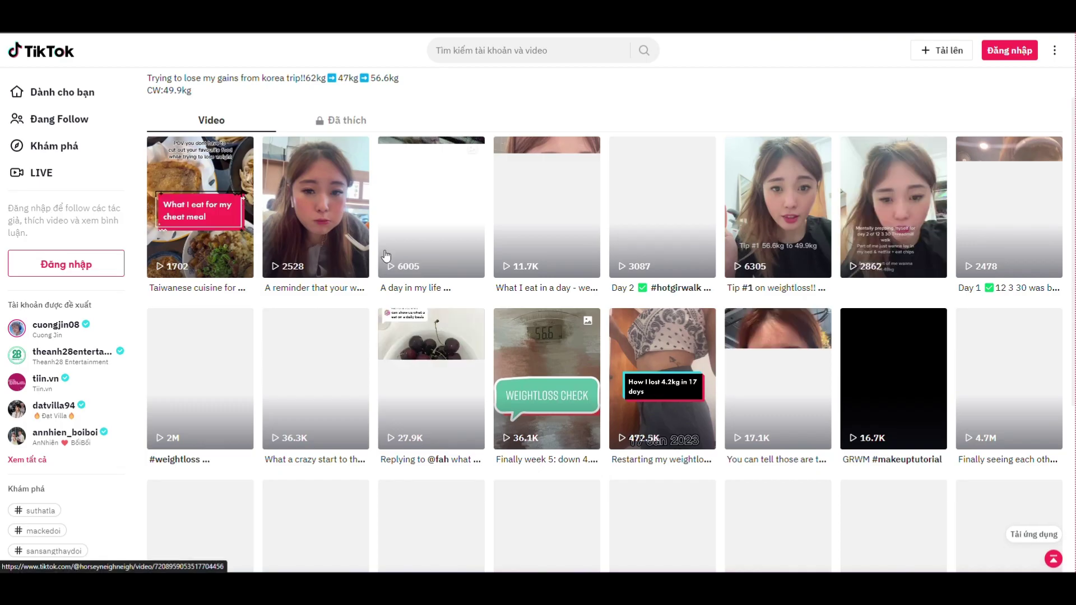